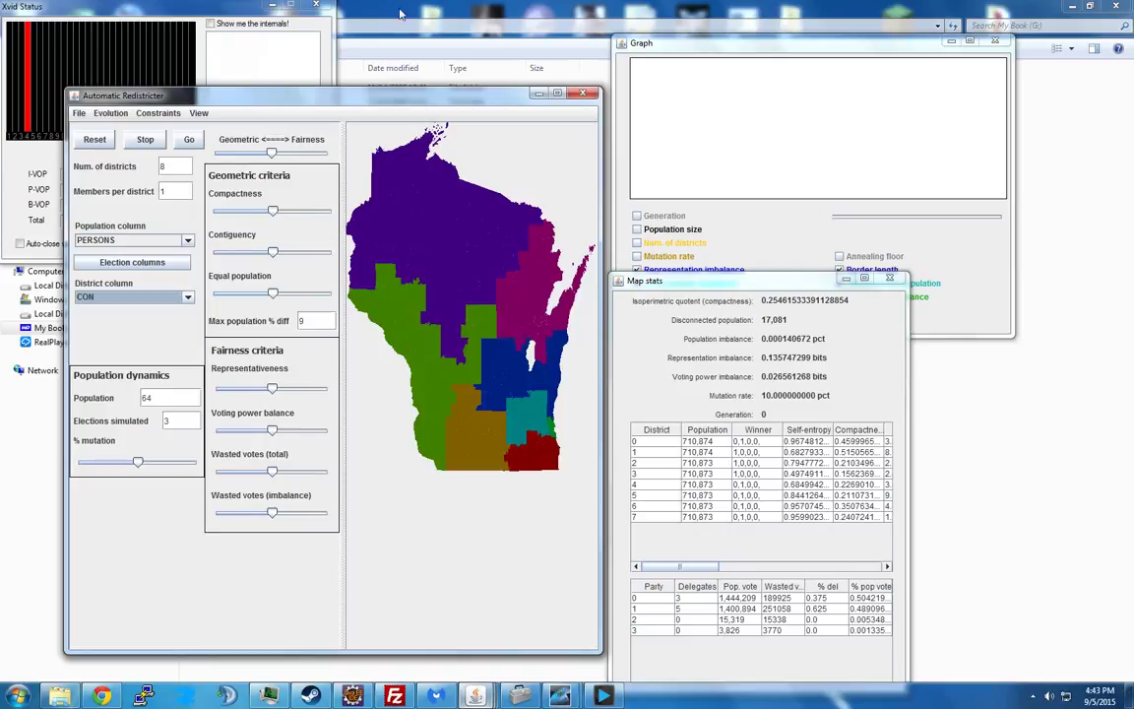
# Minimize the Xvid Status window and move the Automatic Redistricter window slightly up and to the left.
pyautogui.click(276, 6)
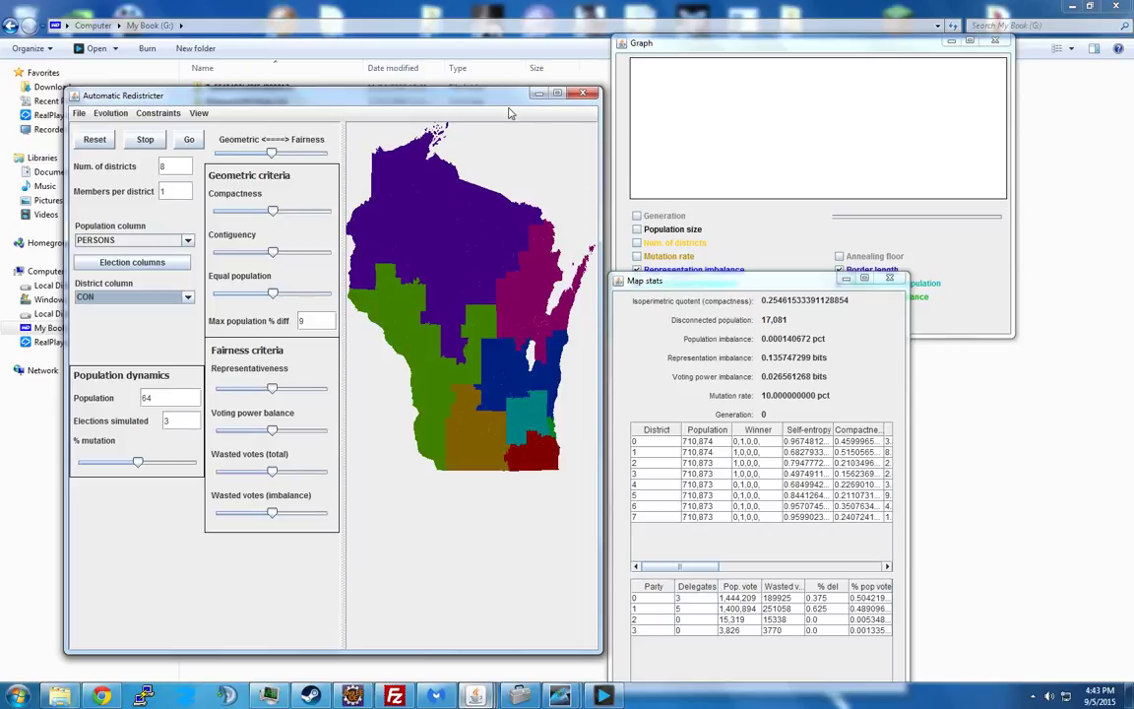
pyautogui.moveTo(500, 108); pyautogui.dragTo(480, 79)
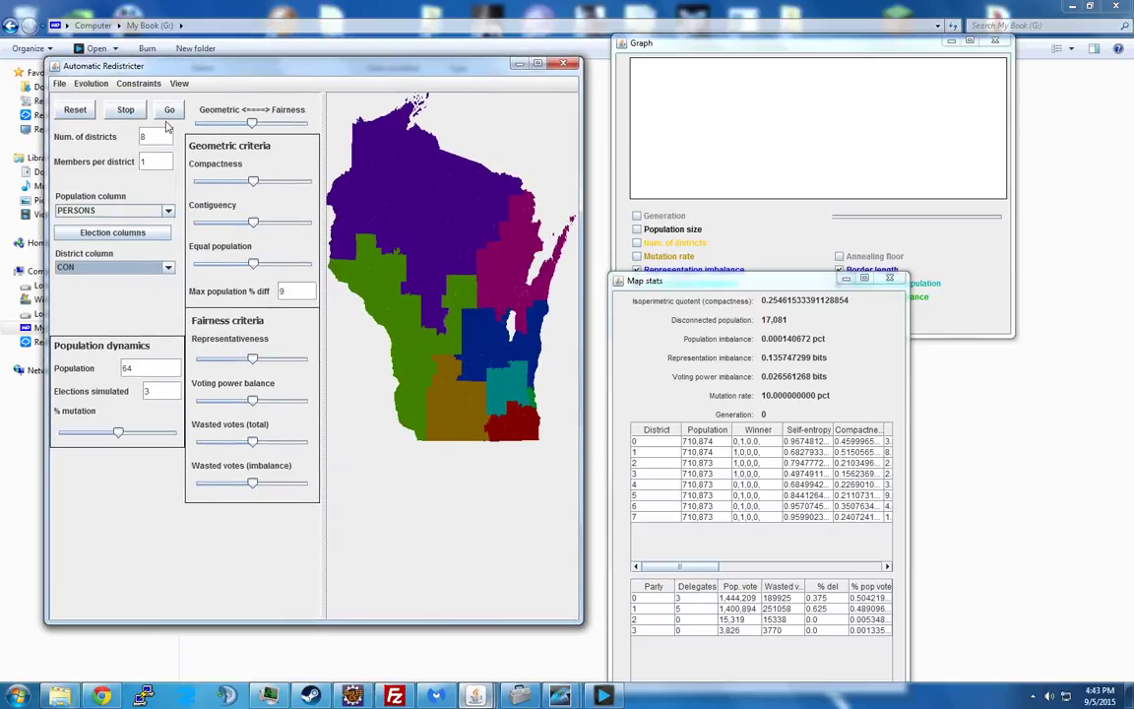
# Color the Wisconsin map by population imbalance and start the redistricting evolution.
pyautogui.click(178, 84)
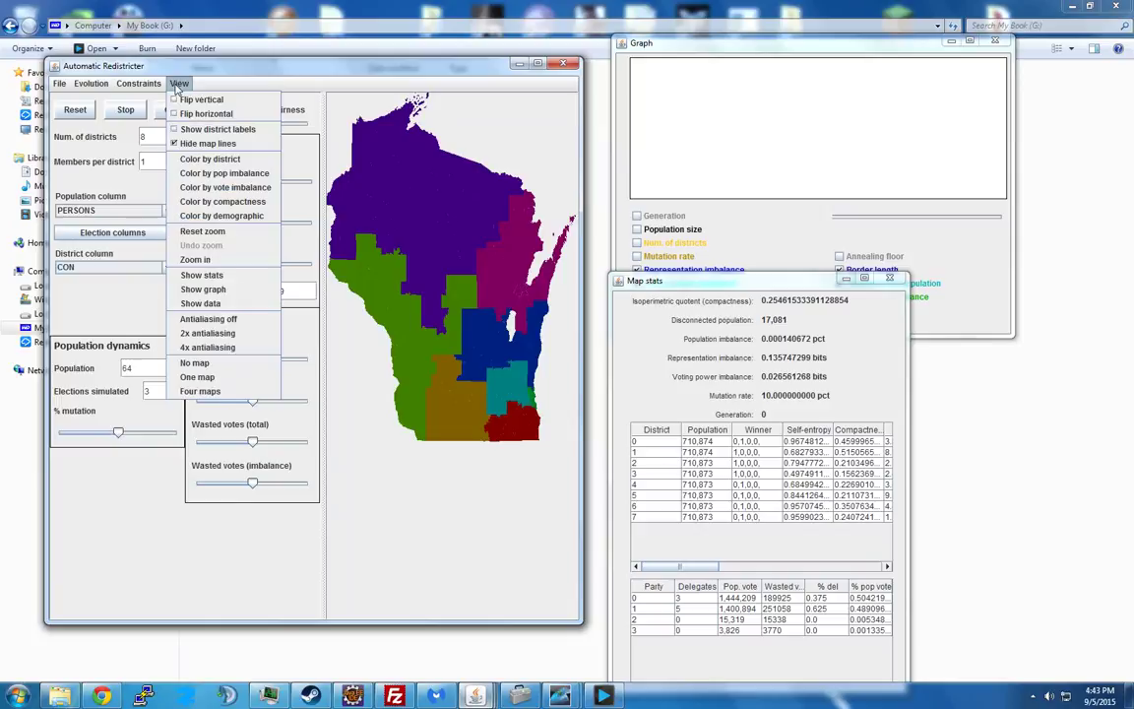
pyautogui.click(252, 164)
pyautogui.click(178, 84)
pyautogui.click(268, 173)
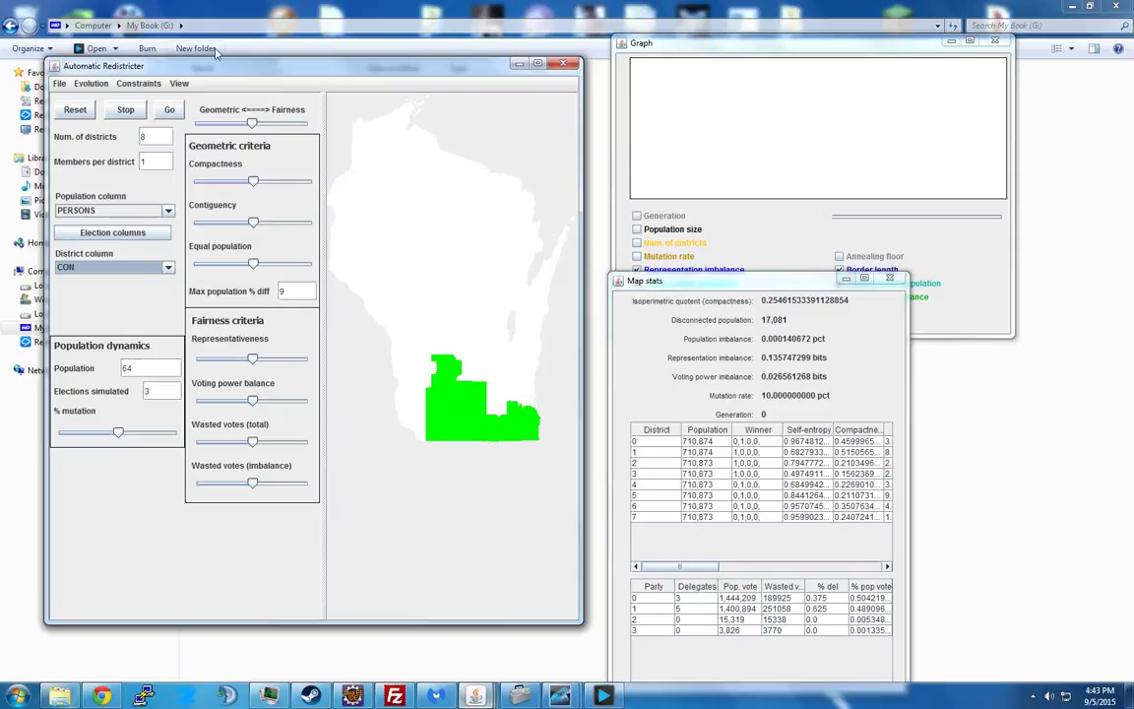
pyautogui.click(169, 114)
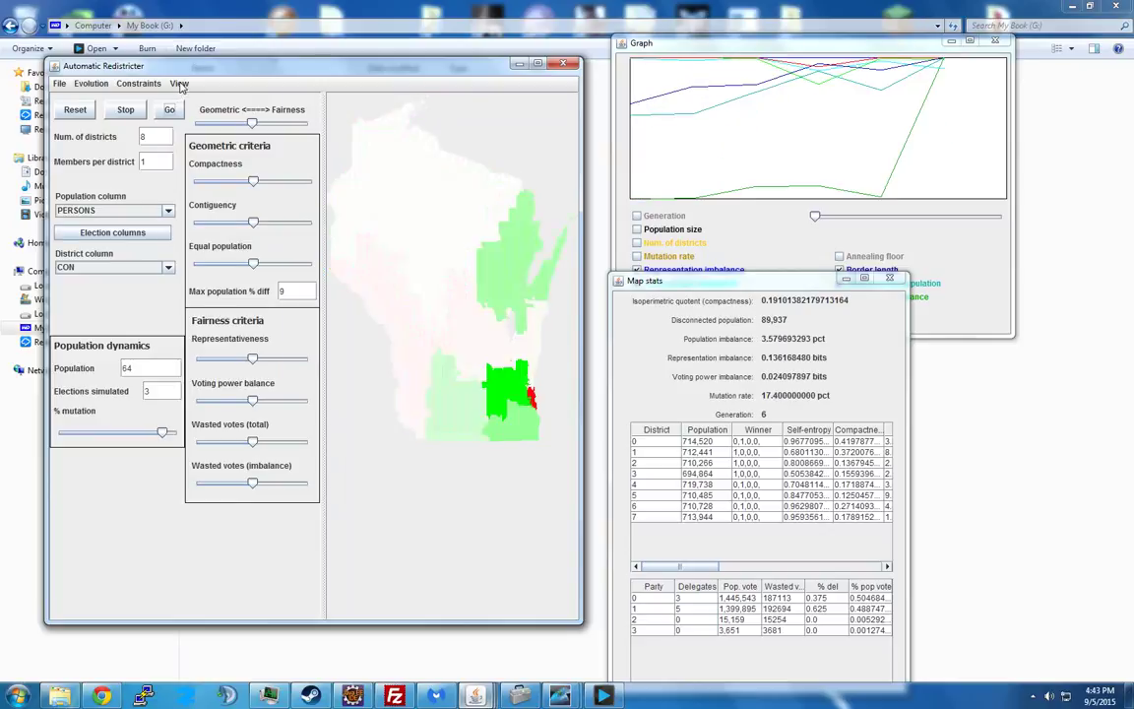
# Color the evolving map by vote imbalance.
pyautogui.click(178, 84)
pyautogui.click(178, 84)
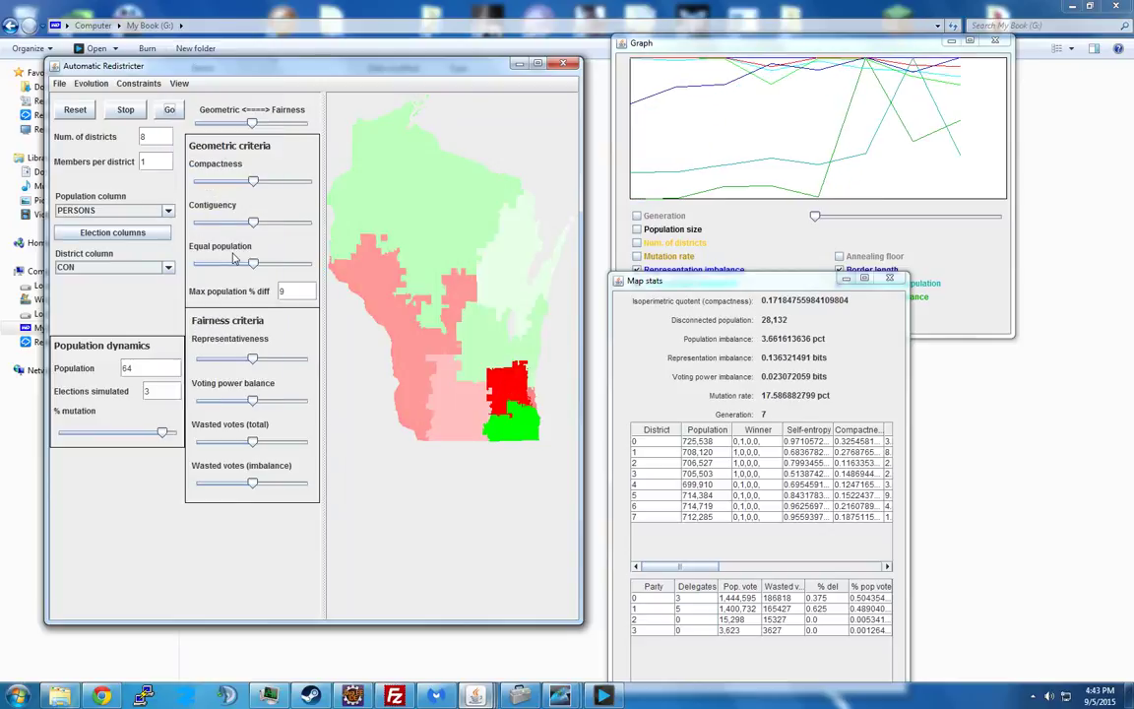
pyautogui.click(178, 84)
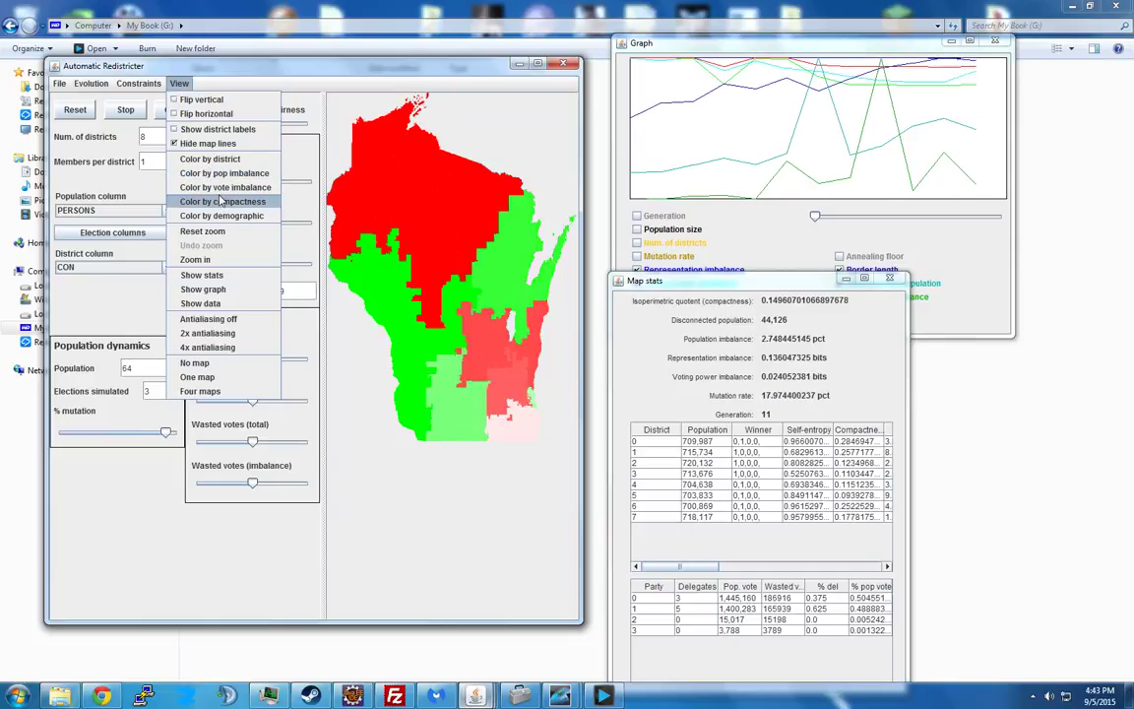
pyautogui.click(223, 189)
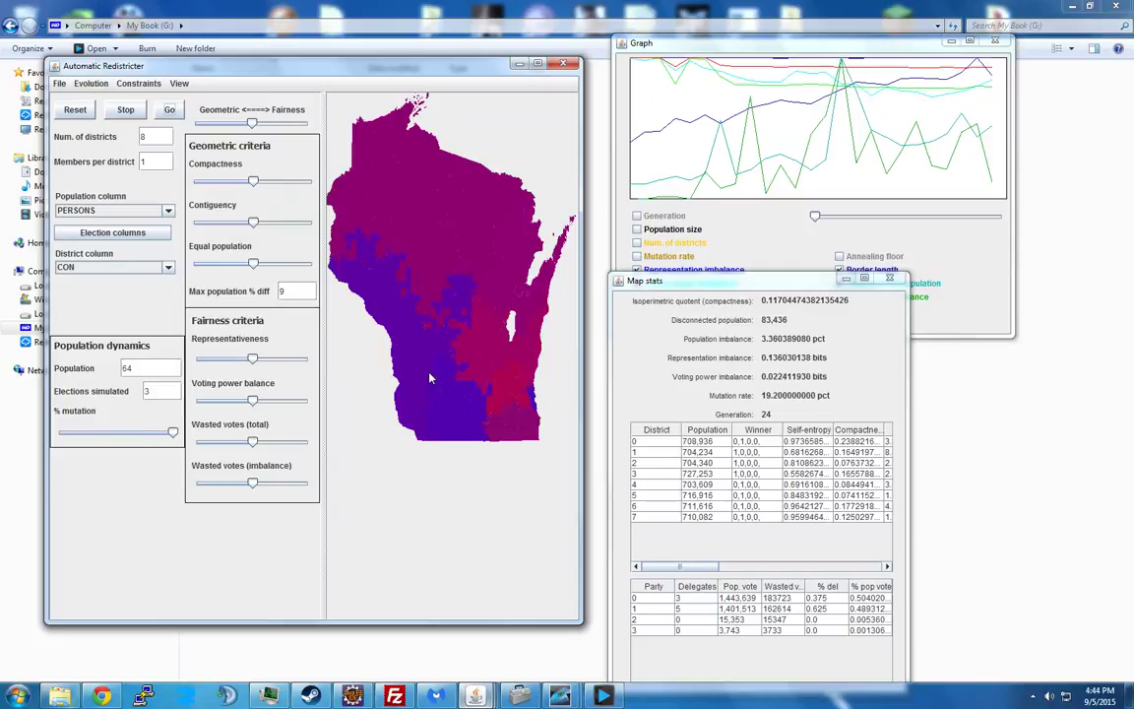
# Examine the chosen election columns, highlighting CON_REP_12 and CON_DEM_12, and close the layer selection.
pyautogui.click(59, 83)
pyautogui.click(152, 235)
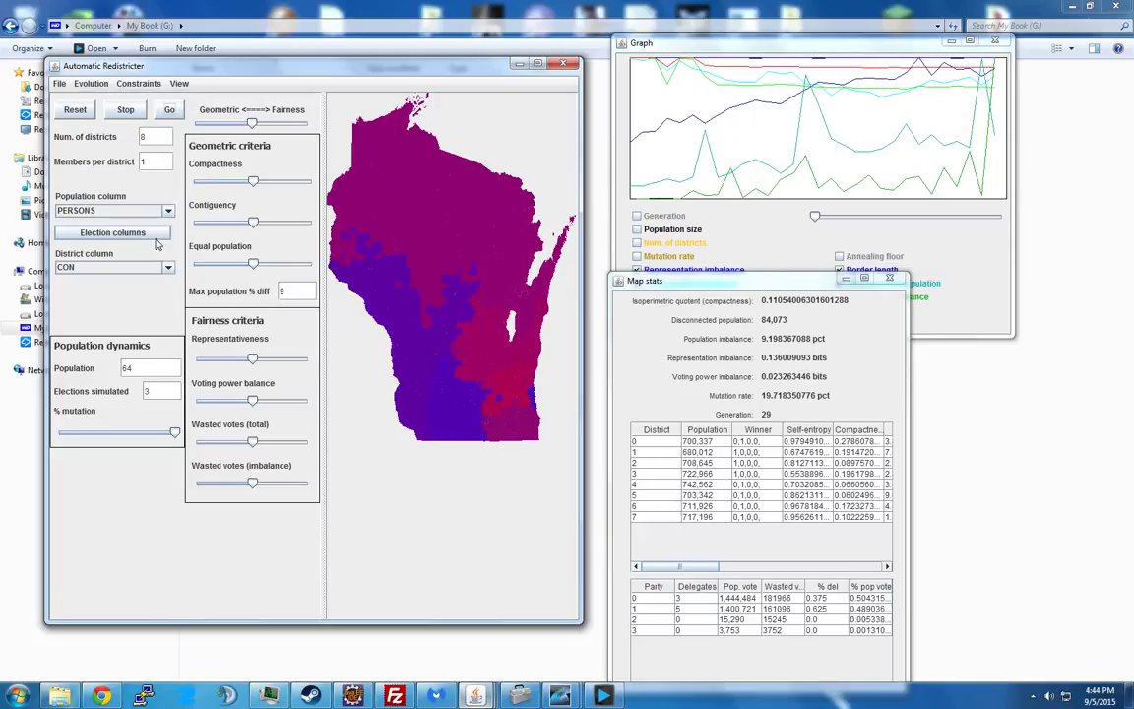
pyautogui.click(253, 47)
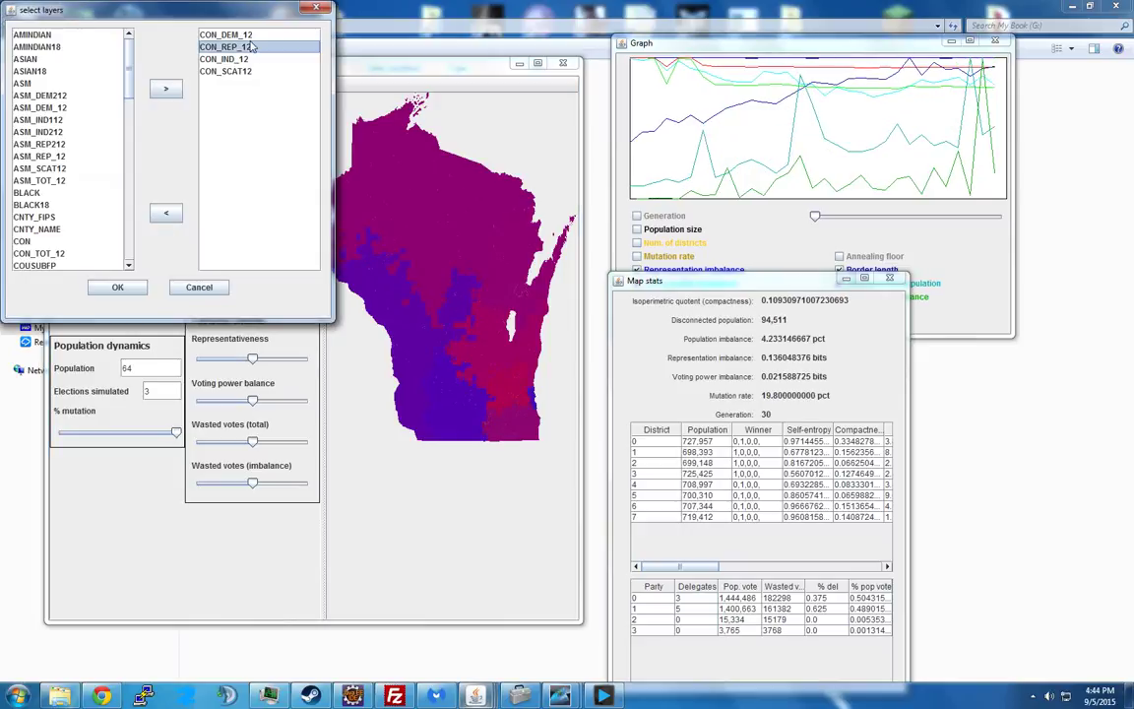
pyautogui.click(249, 35)
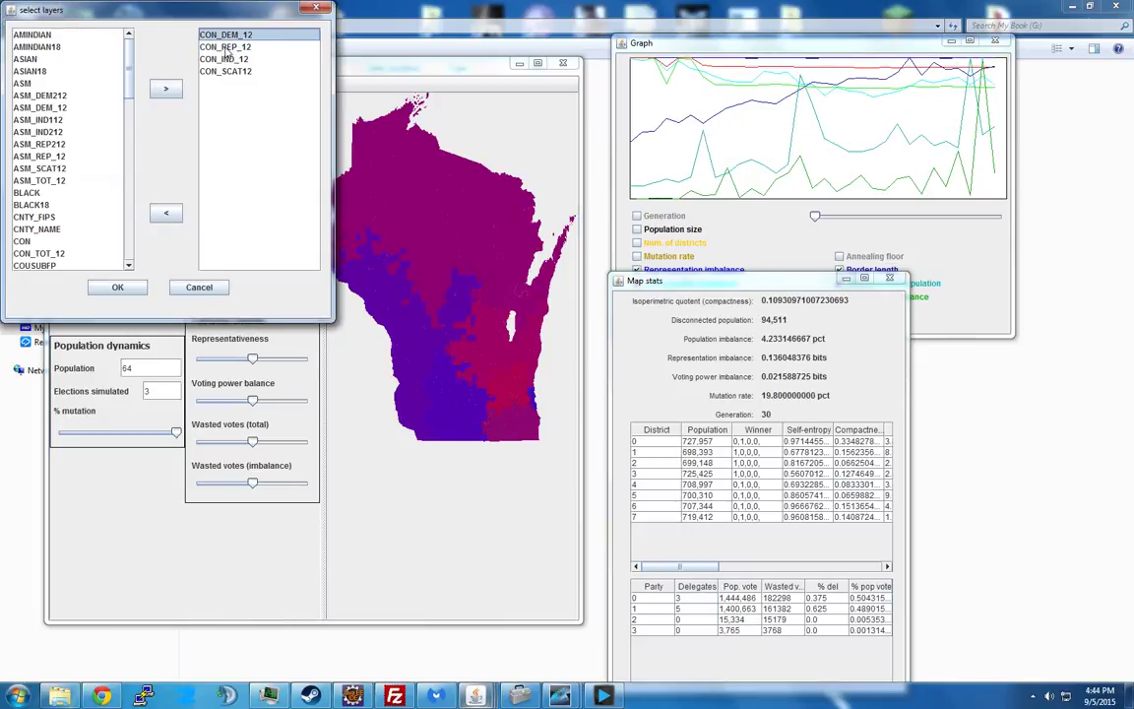
pyautogui.moveTo(233, 14); pyautogui.dragTo(921, 180)
pyautogui.click(1004, 175)
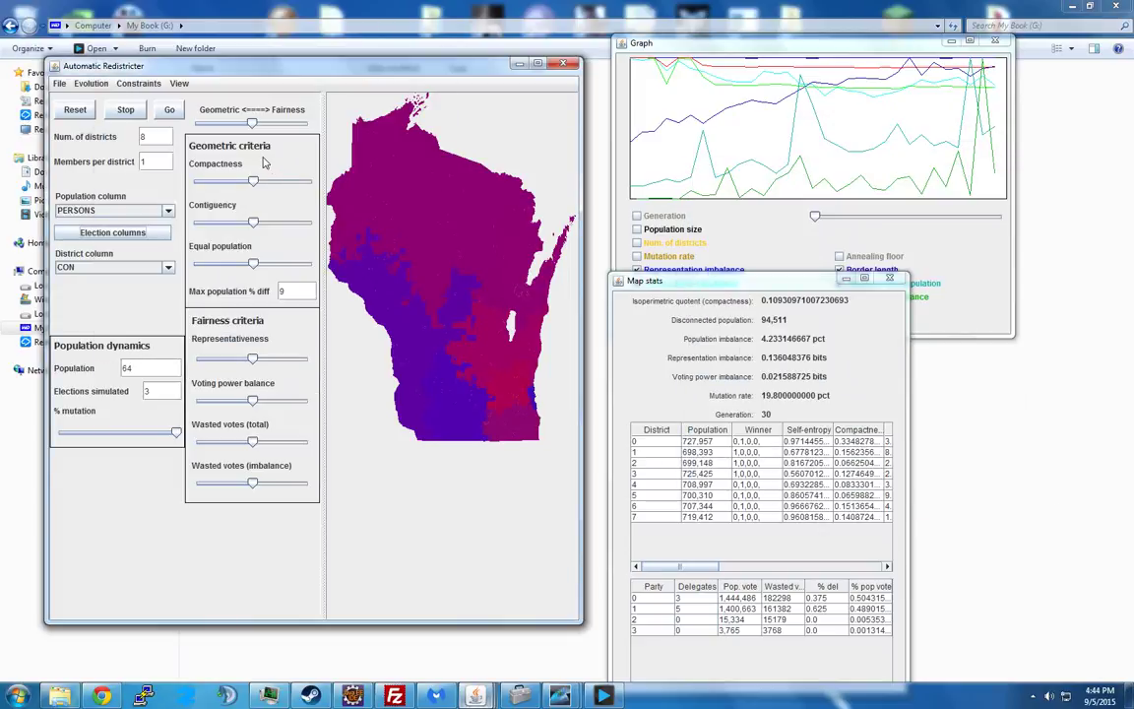
# Color the map by compactness, followed by demographic coloring.
pyautogui.click(179, 84)
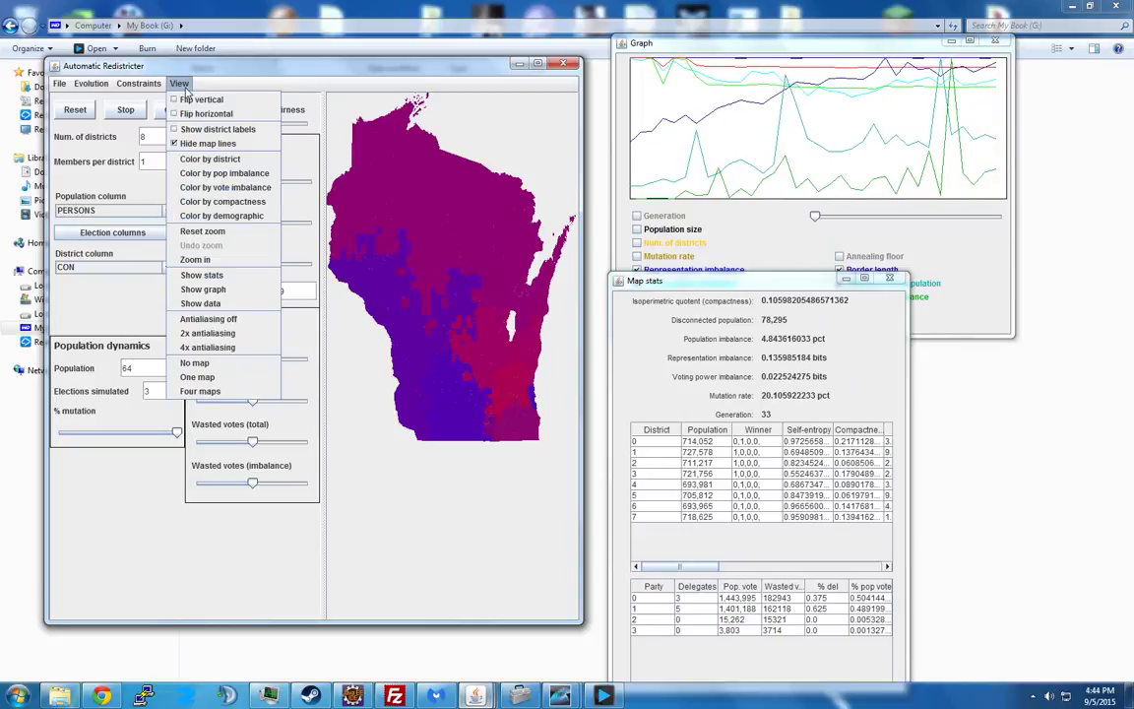
pyautogui.click(224, 187)
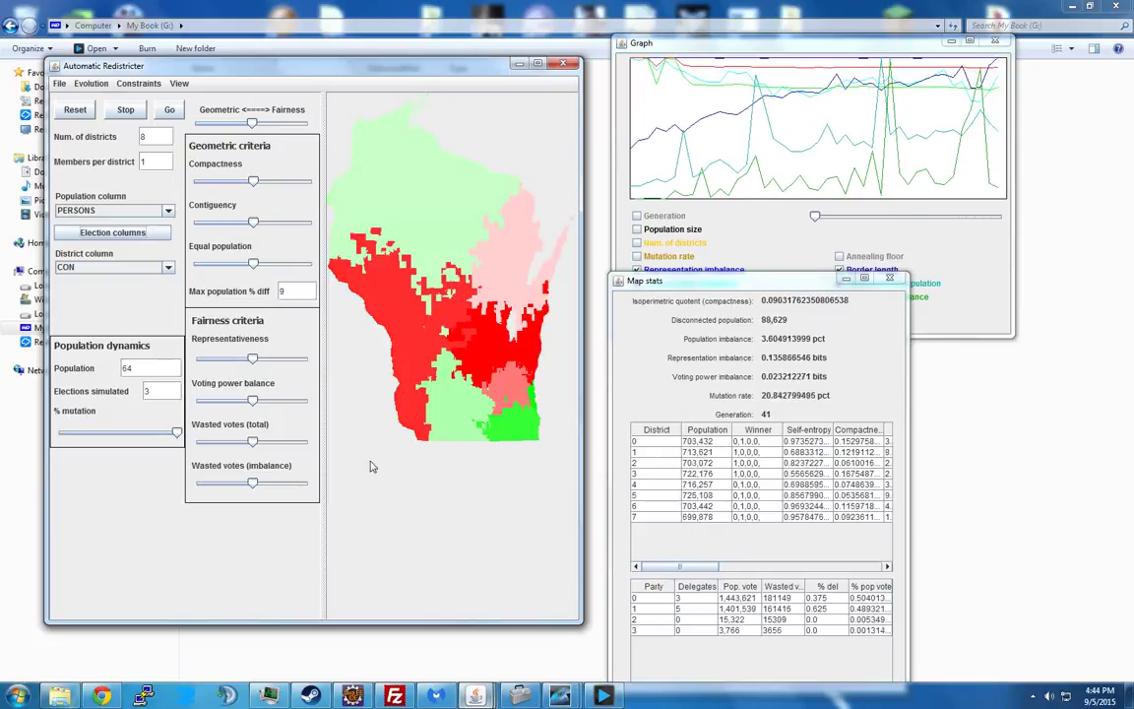
pyautogui.click(180, 85)
pyautogui.click(178, 84)
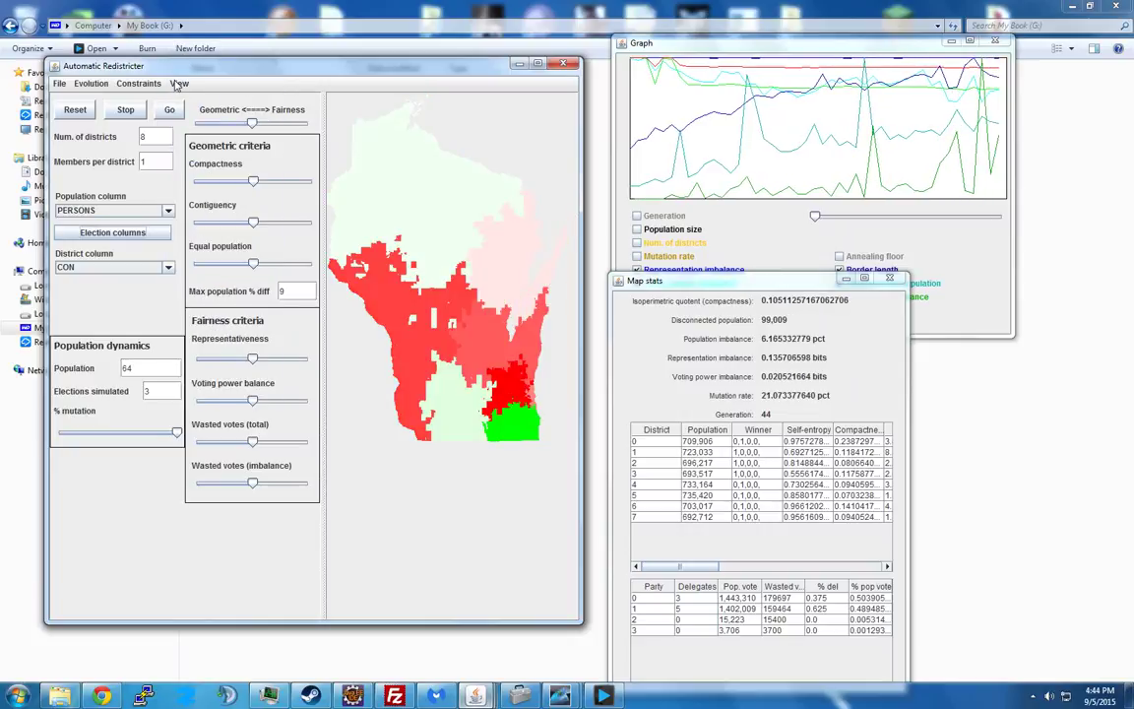
pyautogui.click(178, 85)
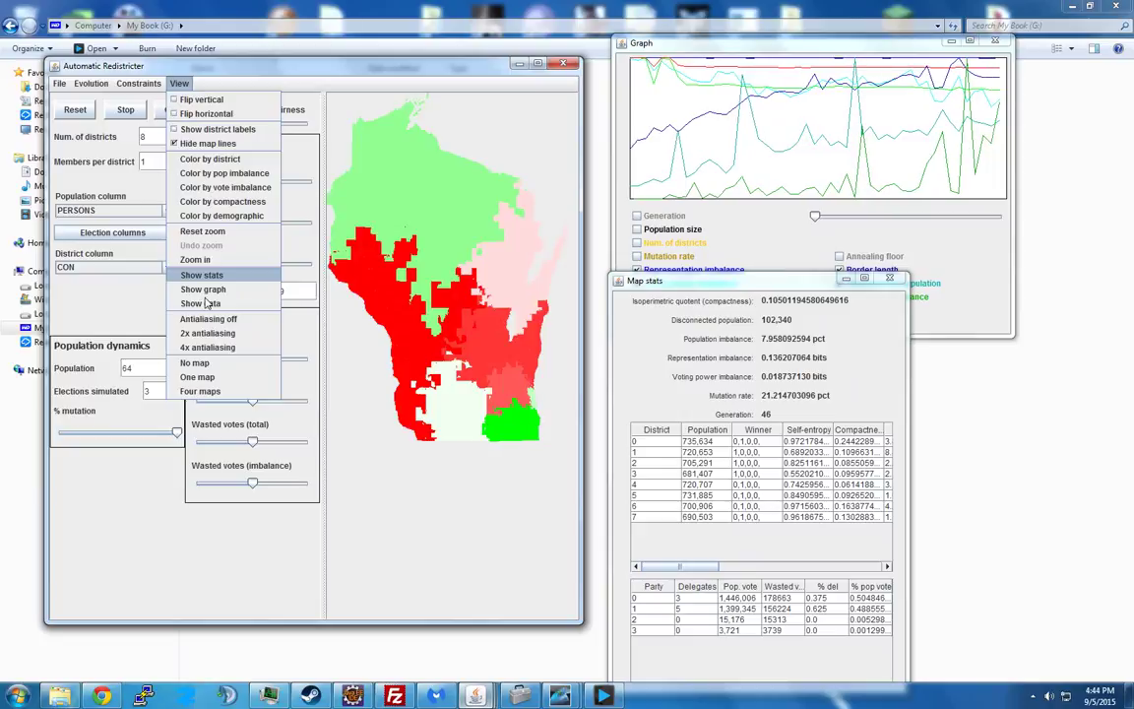
pyautogui.click(221, 216)
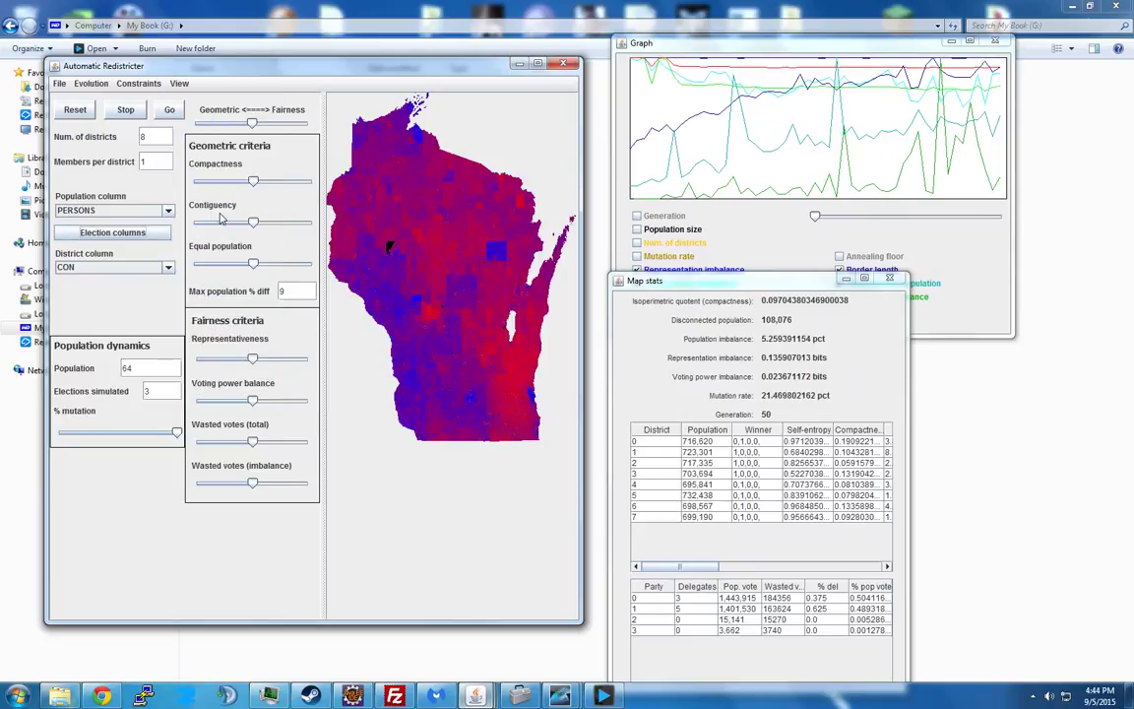
# Return the map to coloring by district and turn on the district labels.
pyautogui.click(178, 83)
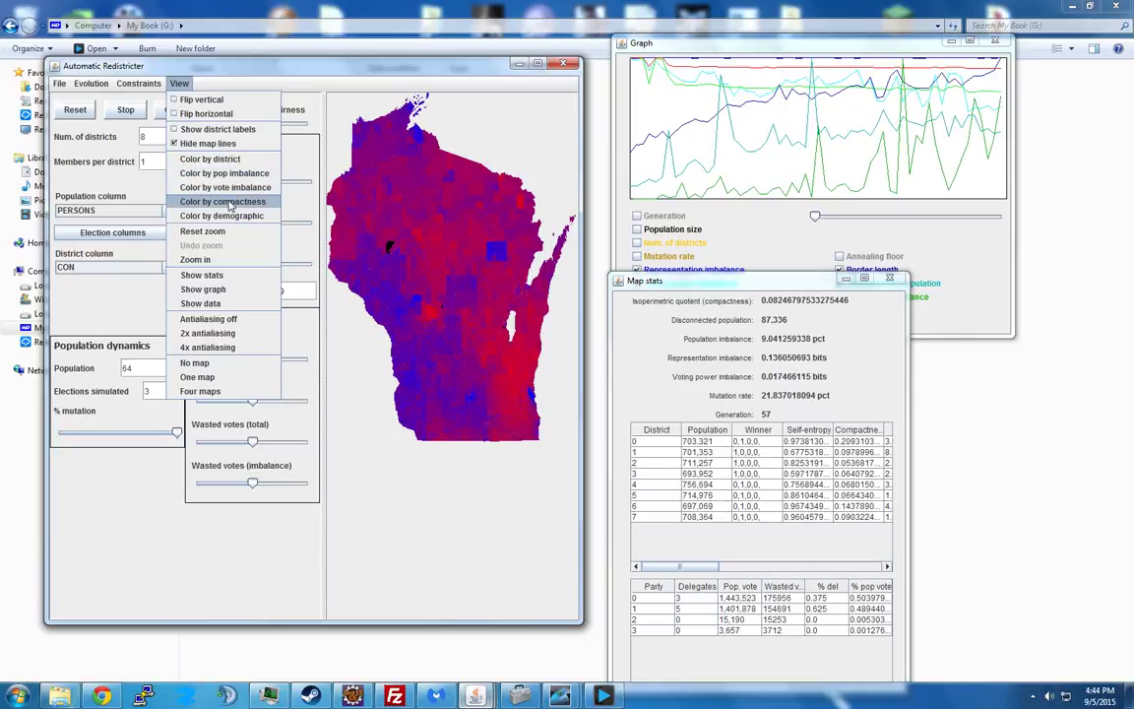
pyautogui.click(225, 160)
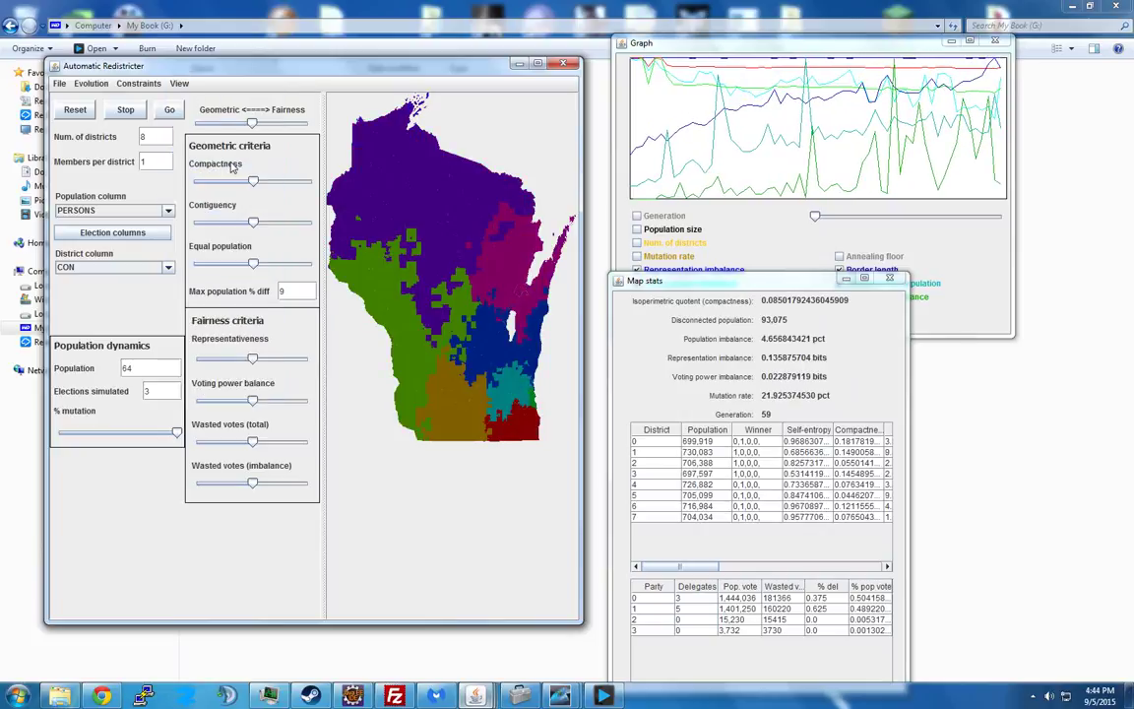
pyautogui.click(180, 83)
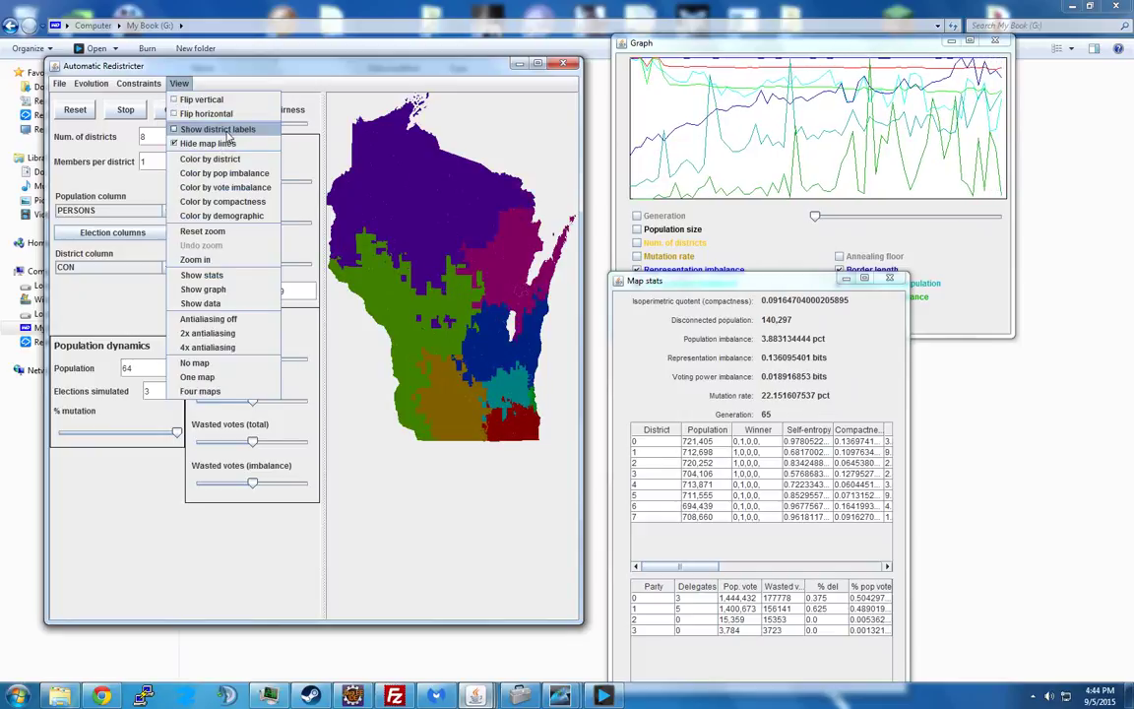
pyautogui.click(226, 131)
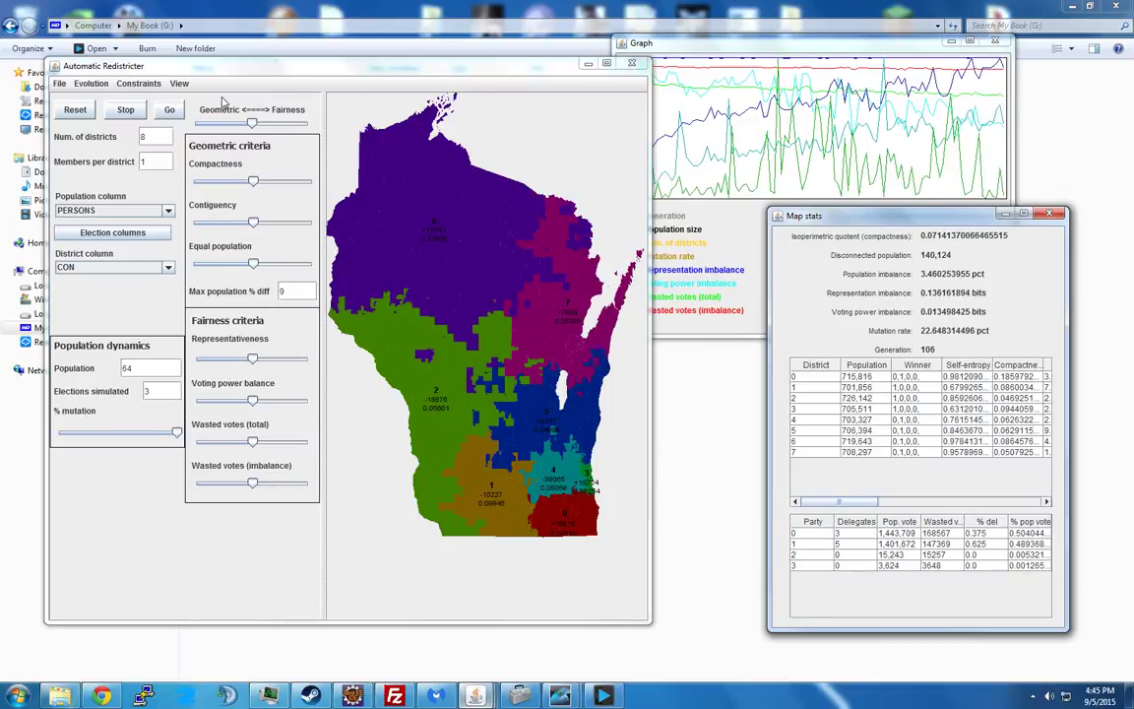
# Color the labeled map by compactness and display four maps at once.
pyautogui.click(180, 84)
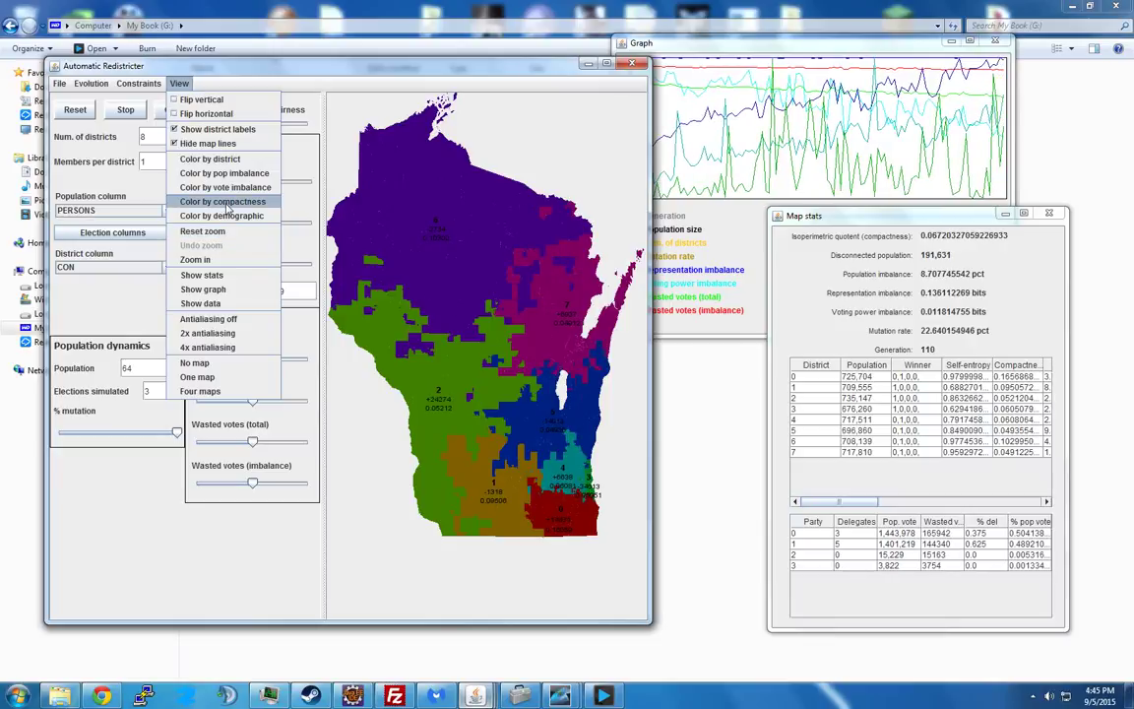
pyautogui.click(208, 201)
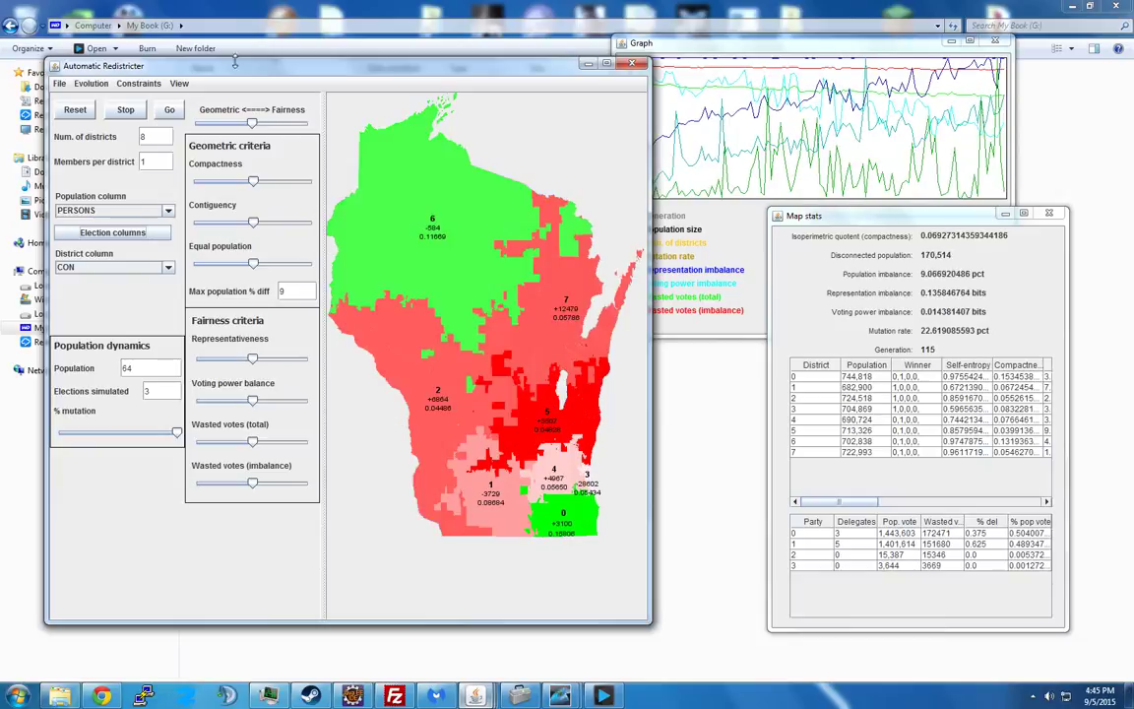
pyautogui.click(178, 84)
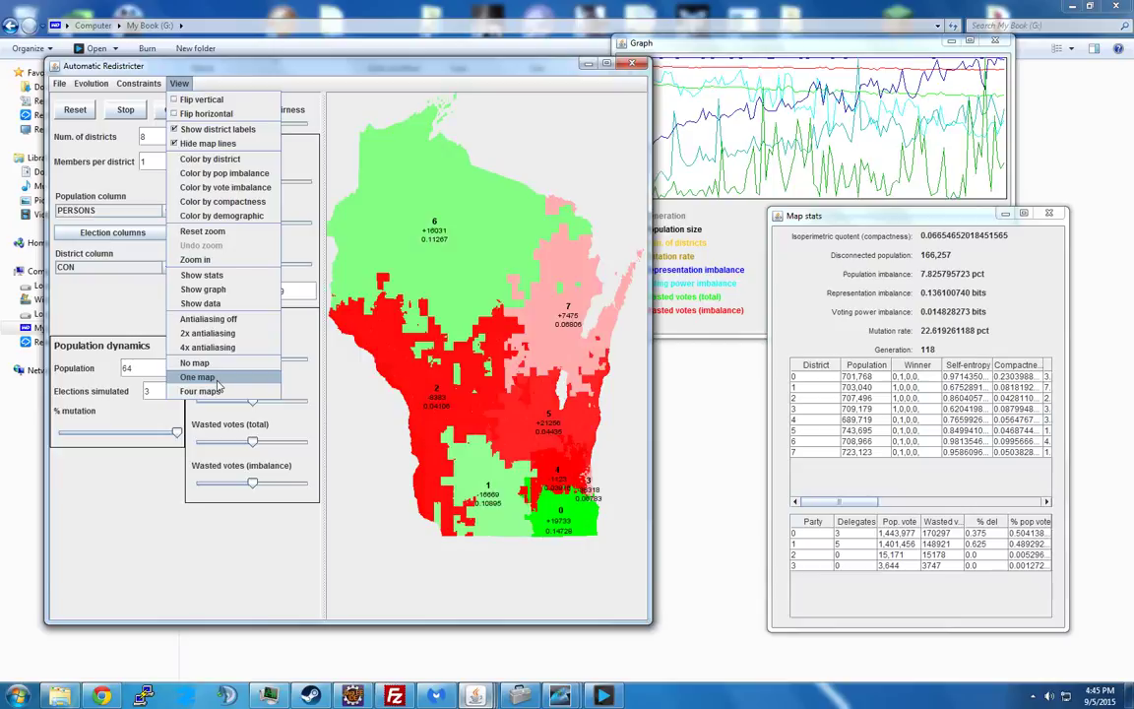
pyautogui.press('Return')
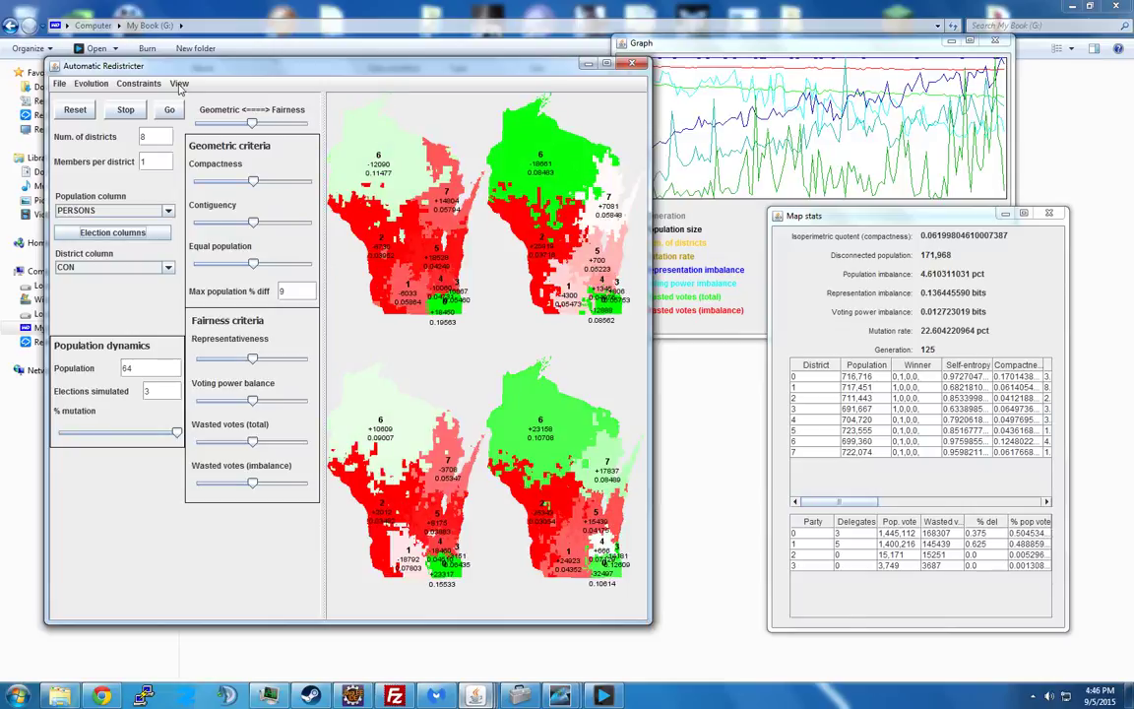
# Stop the evolution and switch the display back to one map.
pyautogui.click(177, 84)
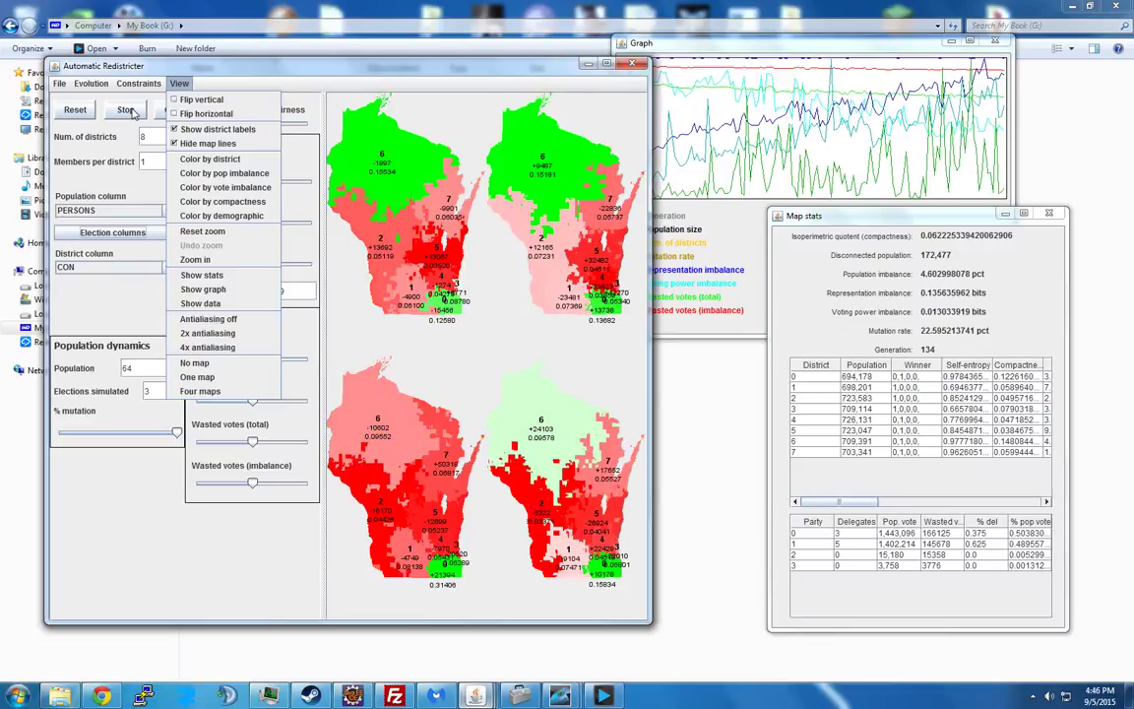
pyautogui.click(133, 112)
pyautogui.click(180, 83)
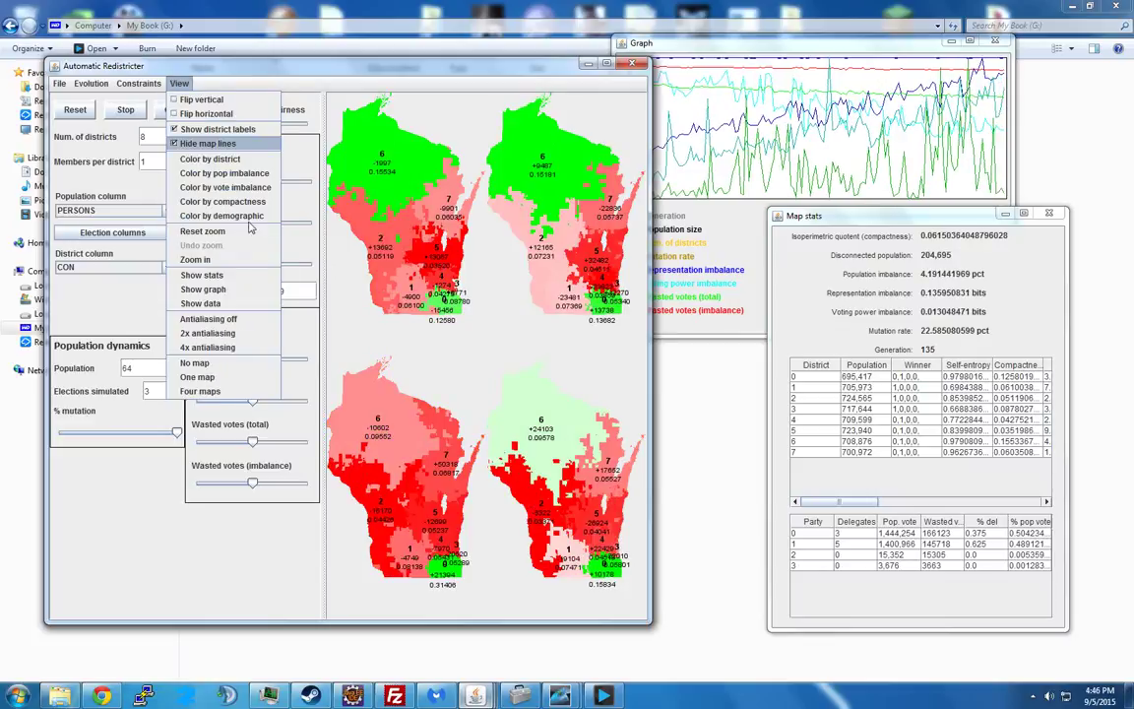
pyautogui.click(236, 381)
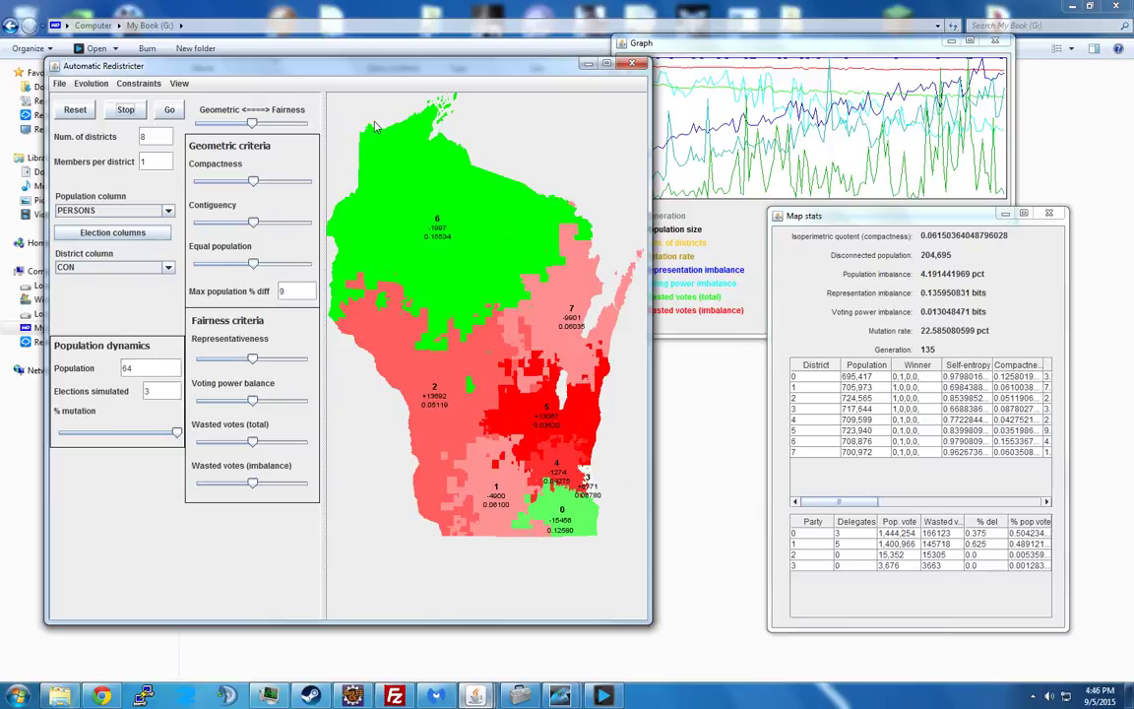
# Unhide the map lines and render the map with 4x antialiasing.
pyautogui.click(179, 84)
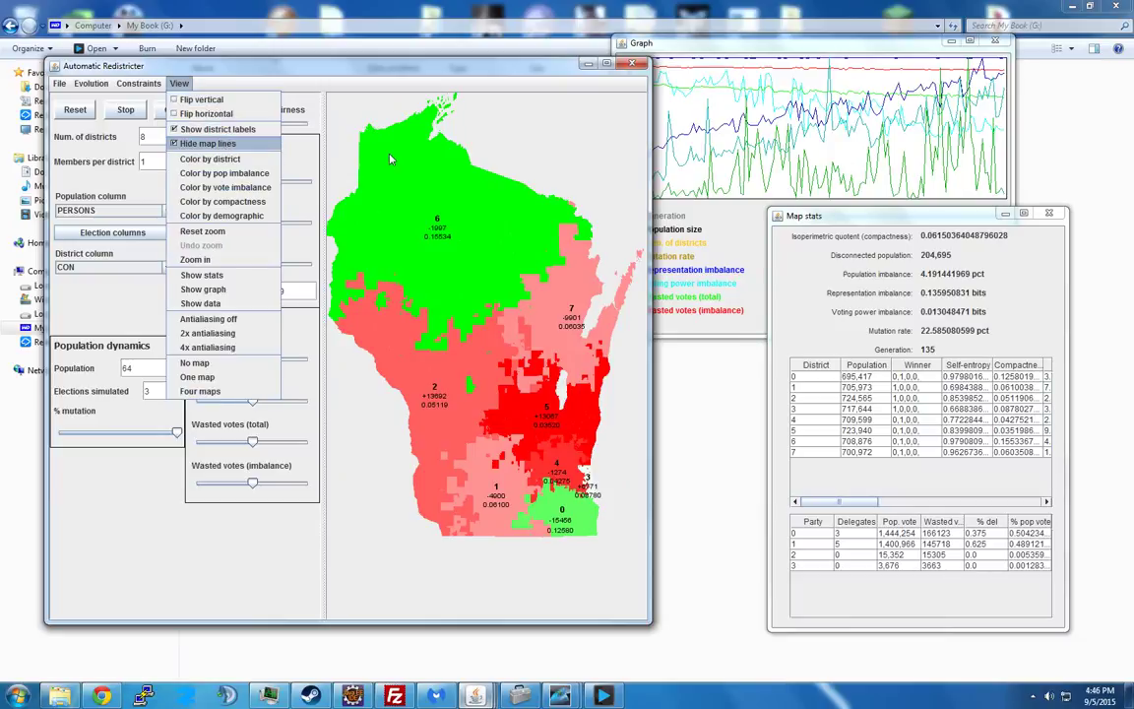
pyautogui.press('Return')
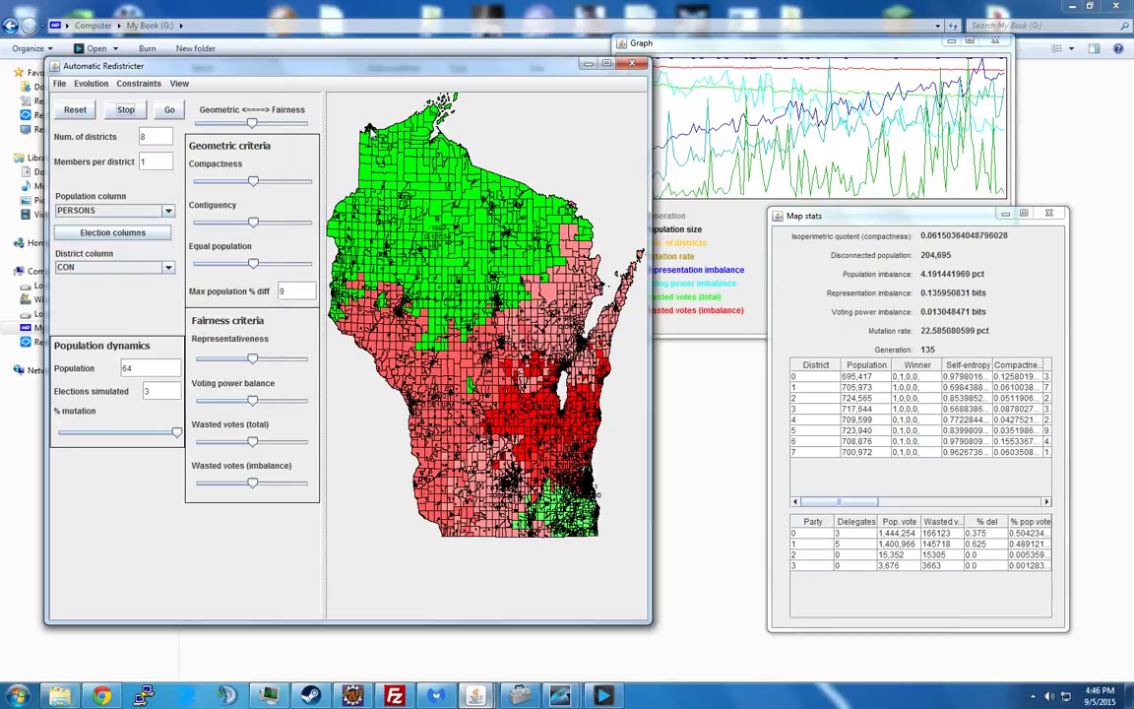
pyautogui.click(183, 87)
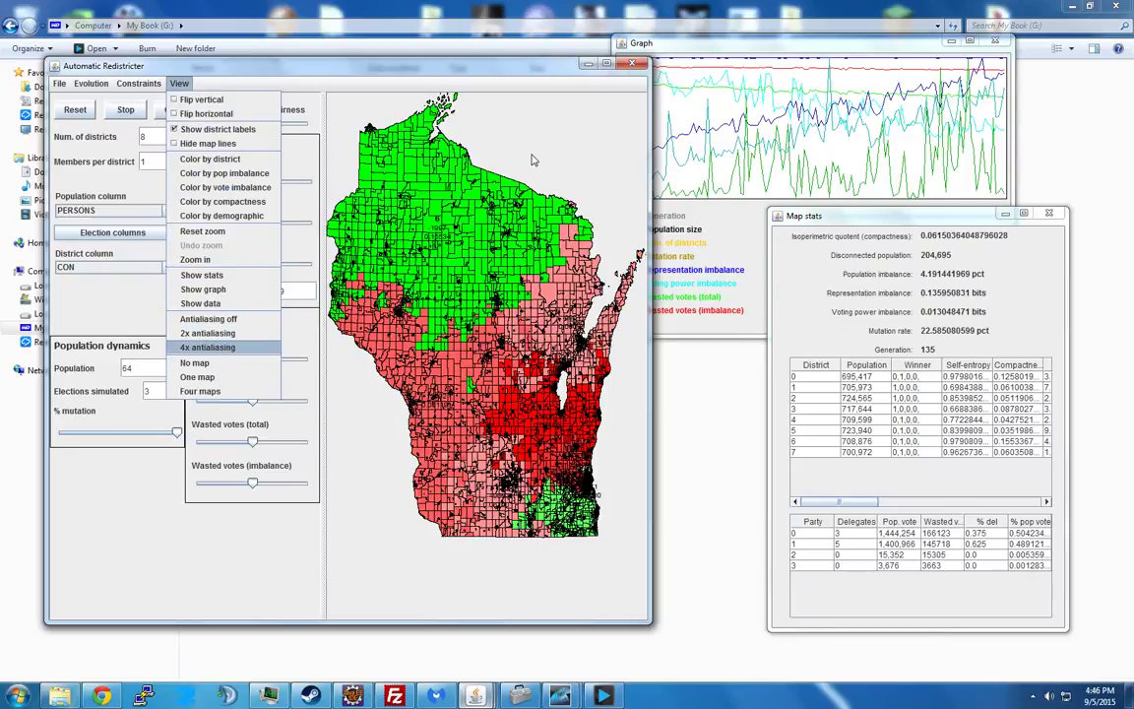
pyautogui.press('Return')
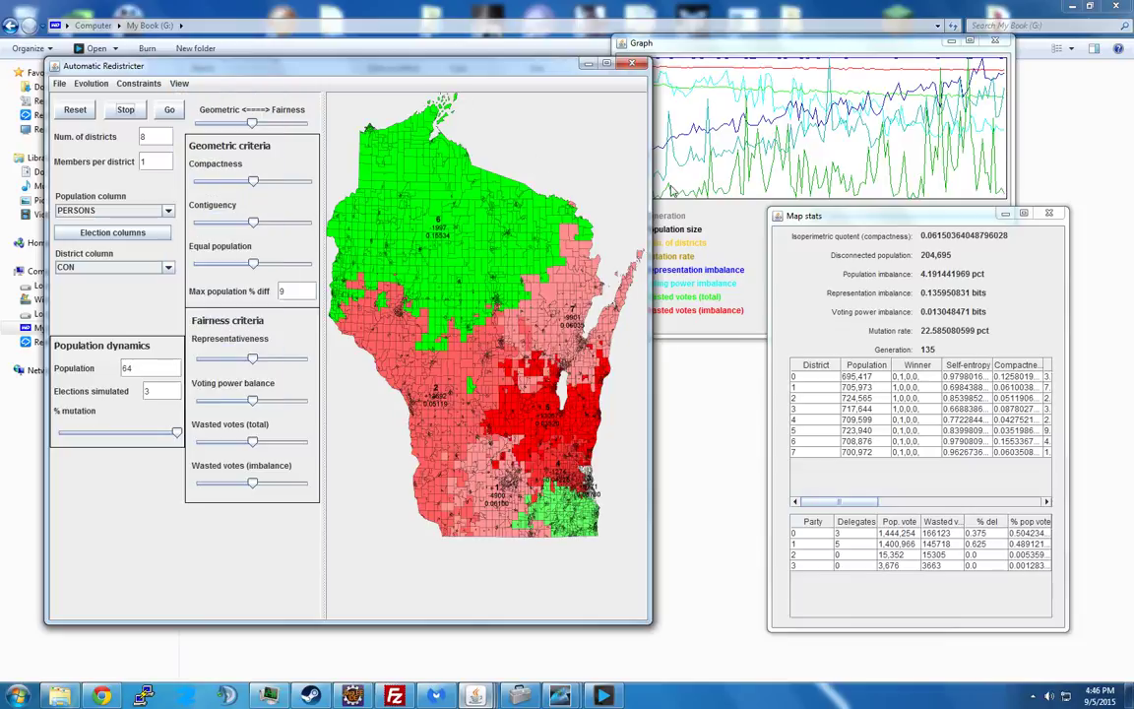
# Set the map rendering to 2x antialiasing.
pyautogui.click(182, 85)
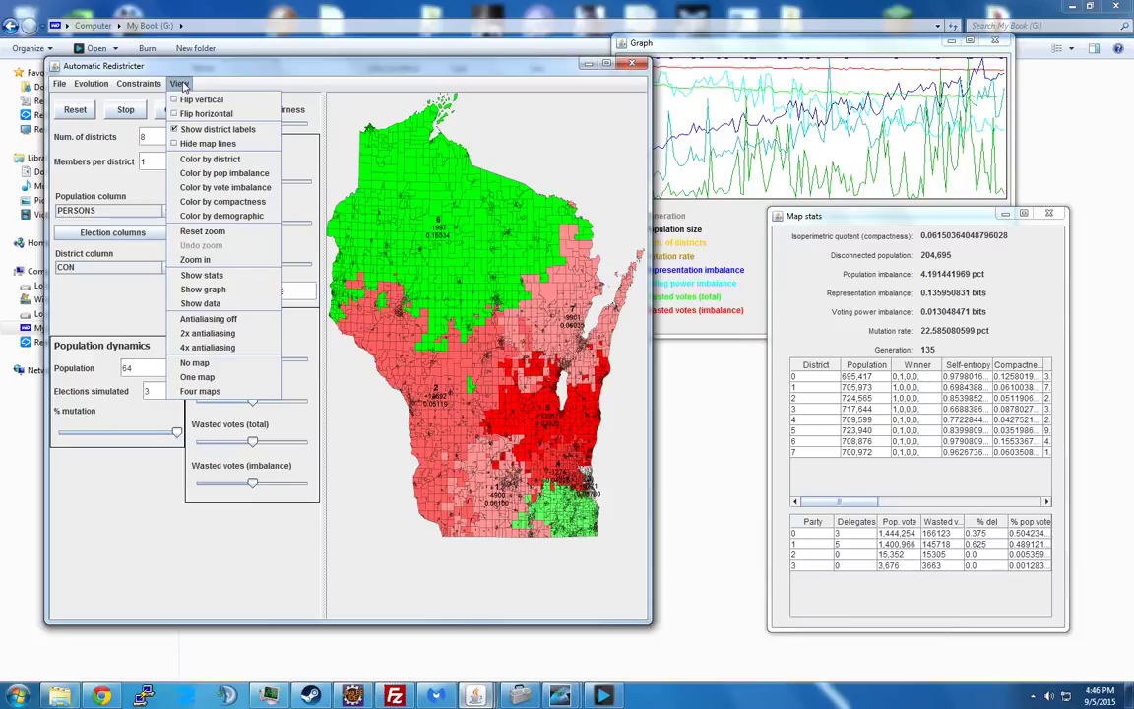
pyautogui.click(209, 335)
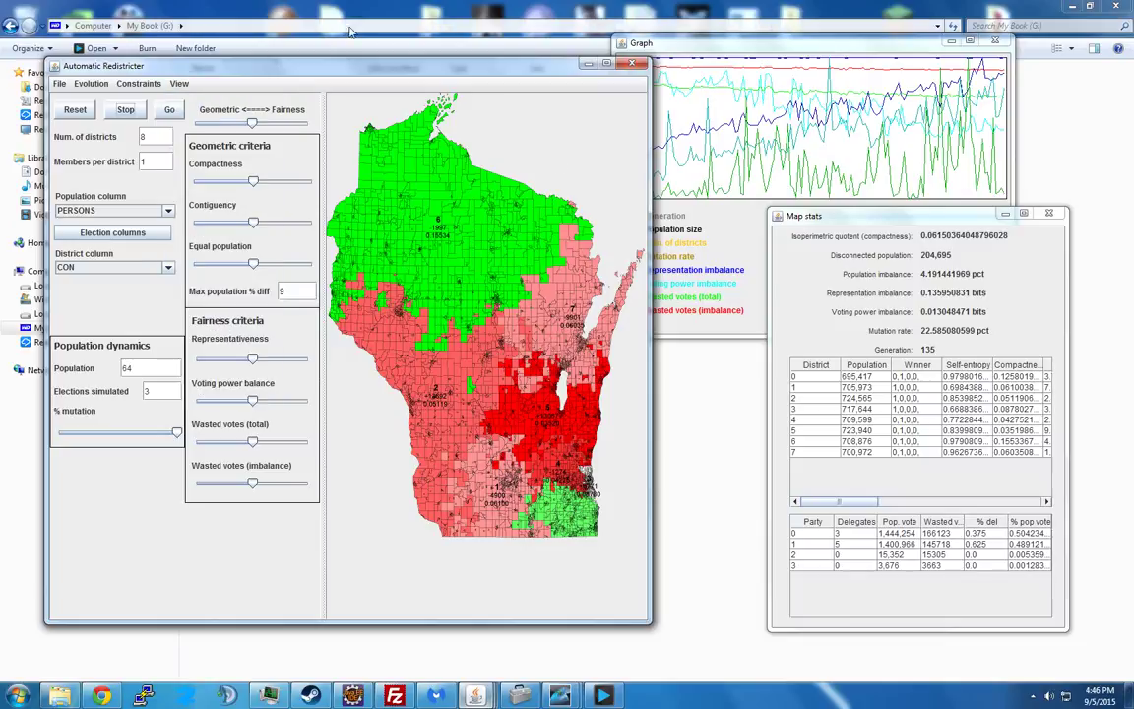
# Zoom in on the southeastern lakeshore of the Wisconsin map, inspect the small districts, and reset the zoom.
pyautogui.click(180, 84)
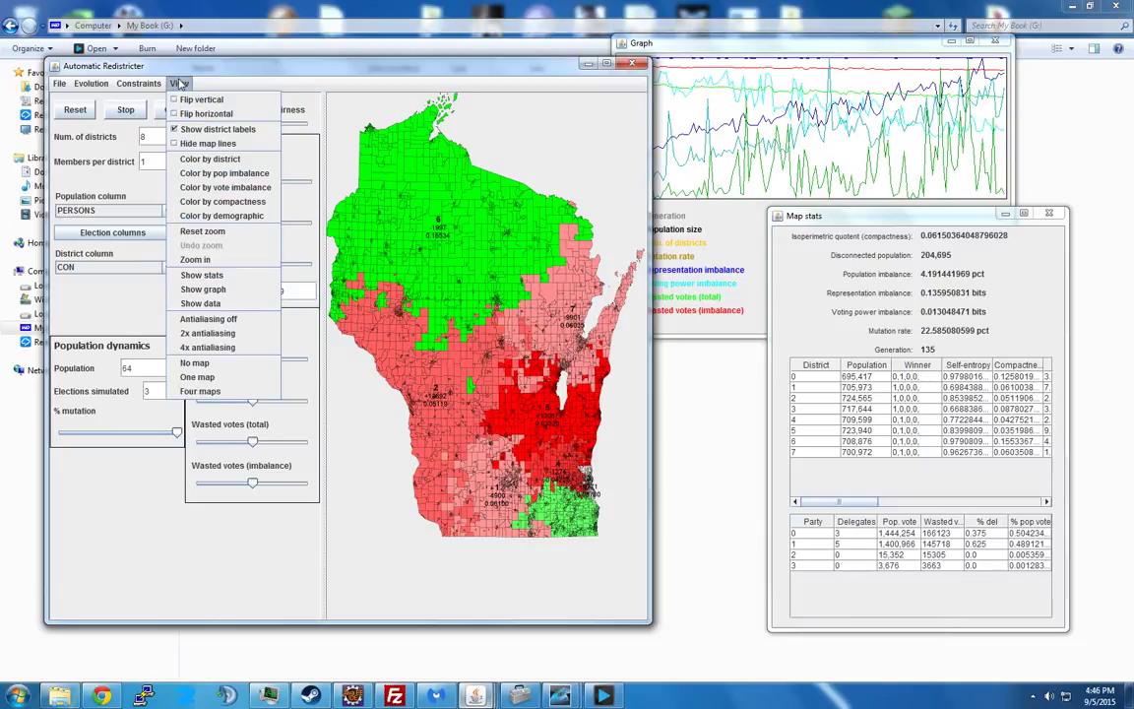
pyautogui.click(202, 230)
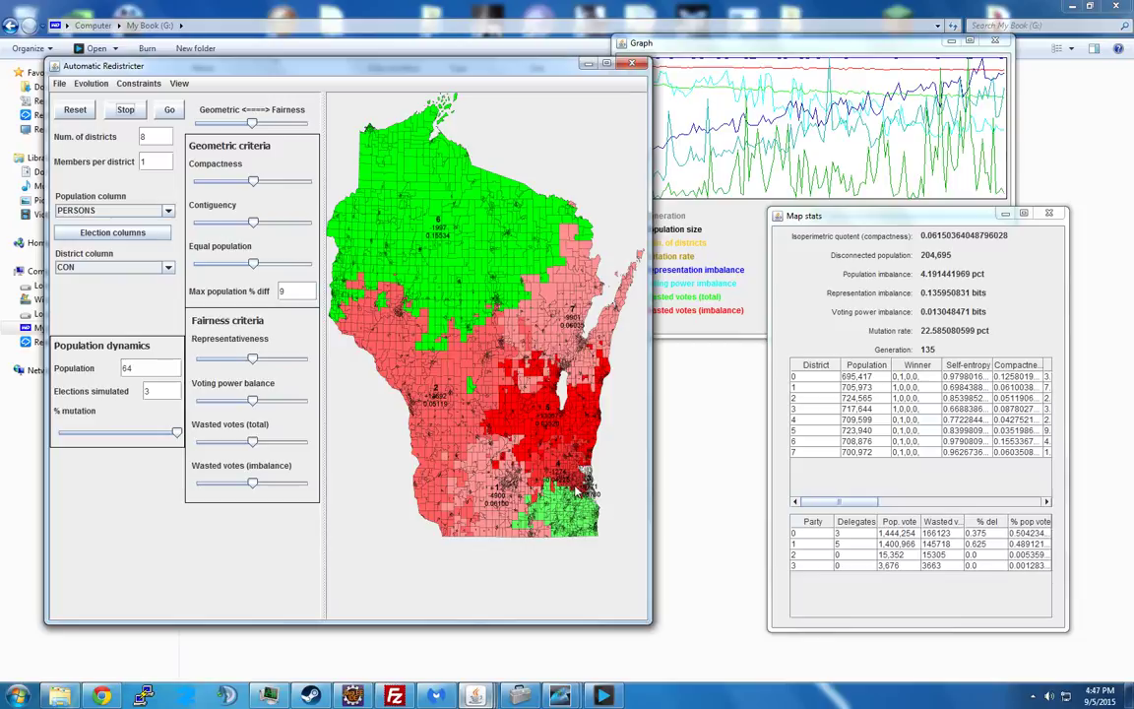
pyautogui.moveTo(604, 529); pyautogui.dragTo(567, 455)
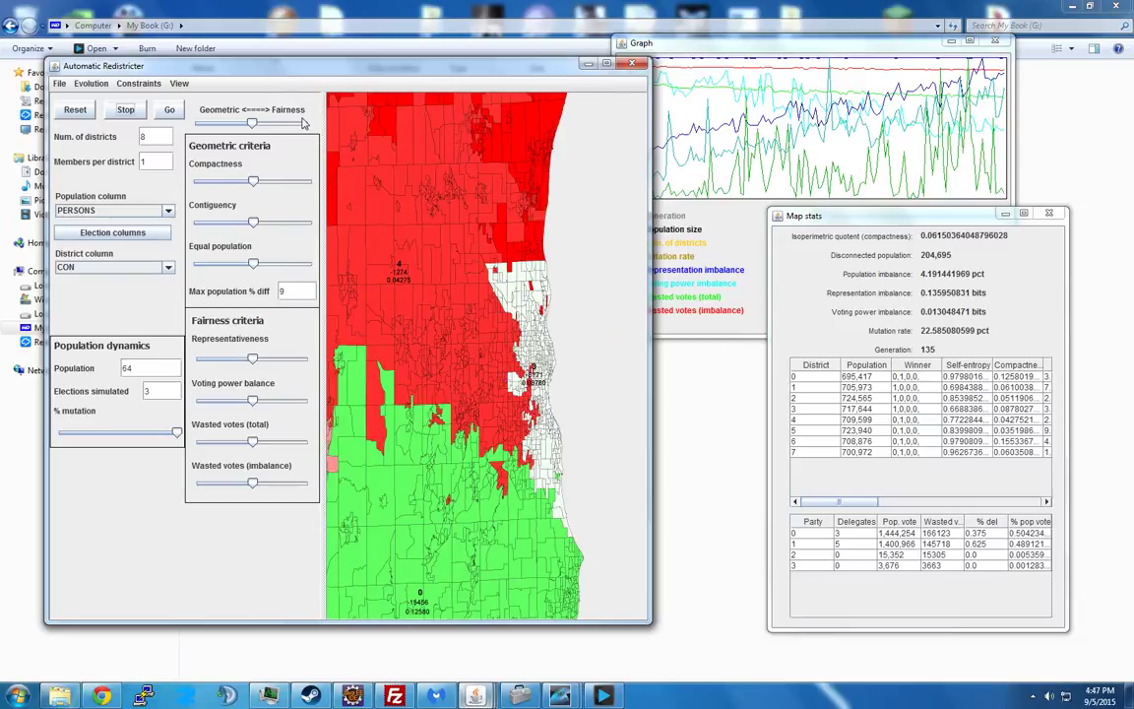
pyautogui.click(177, 82)
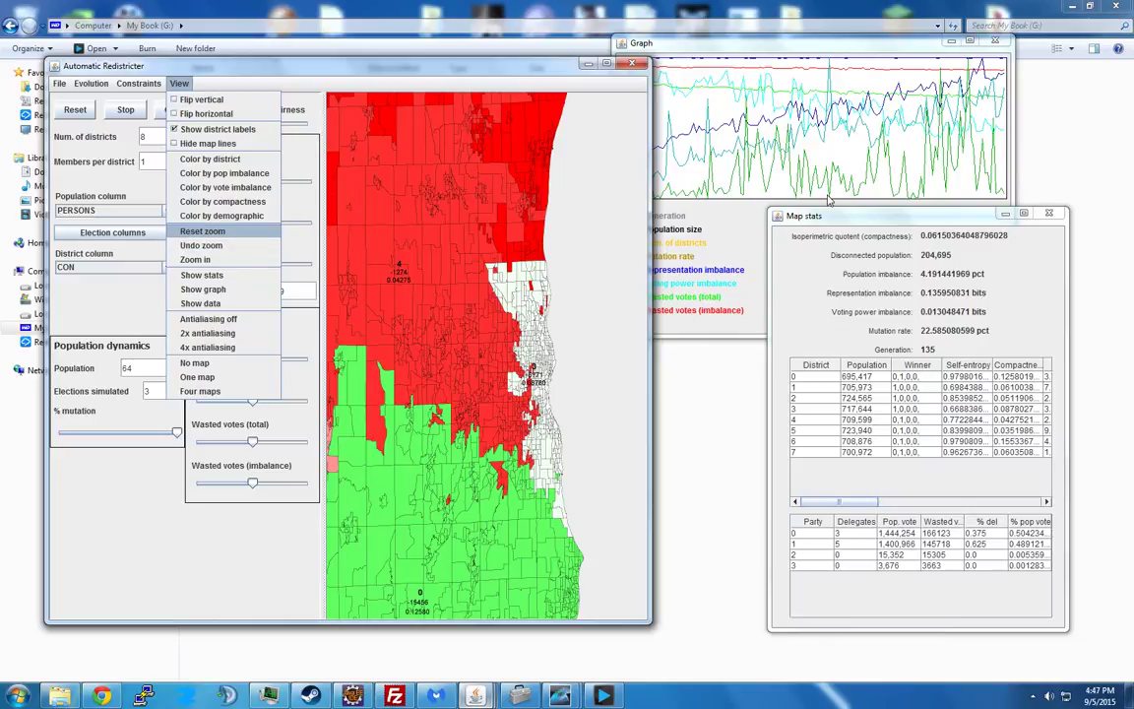
pyautogui.click(202, 231)
# Turn antialiasing off for the map and hide the map lines.
pyautogui.click(178, 83)
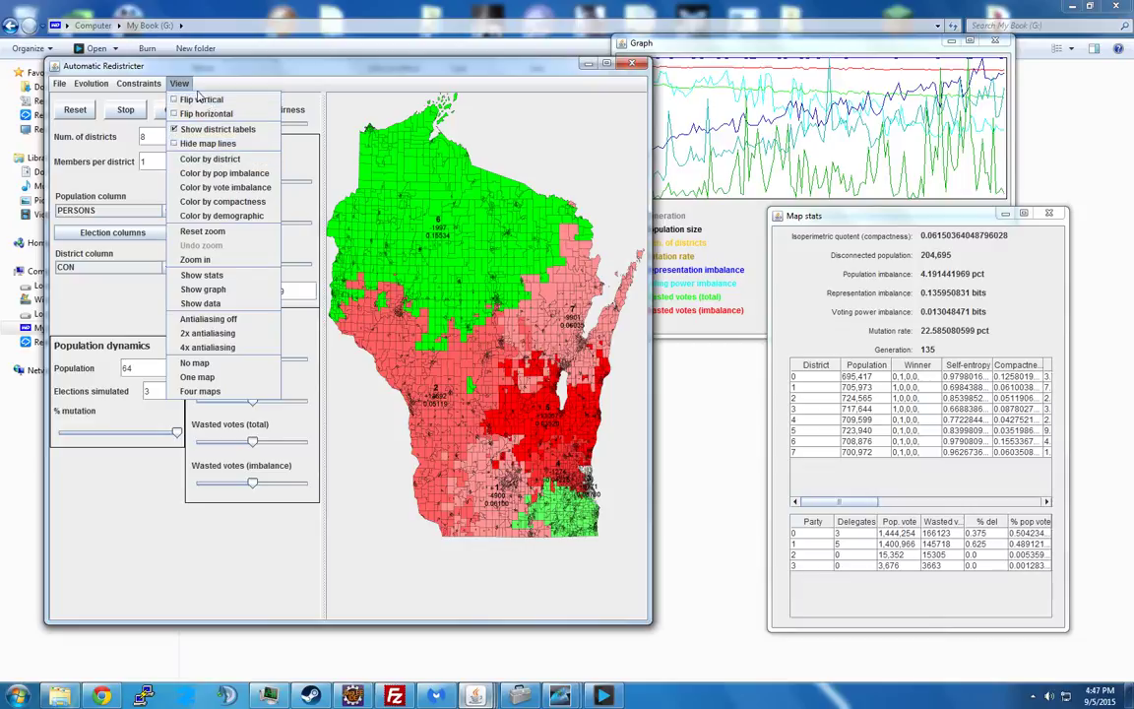
pyautogui.click(179, 83)
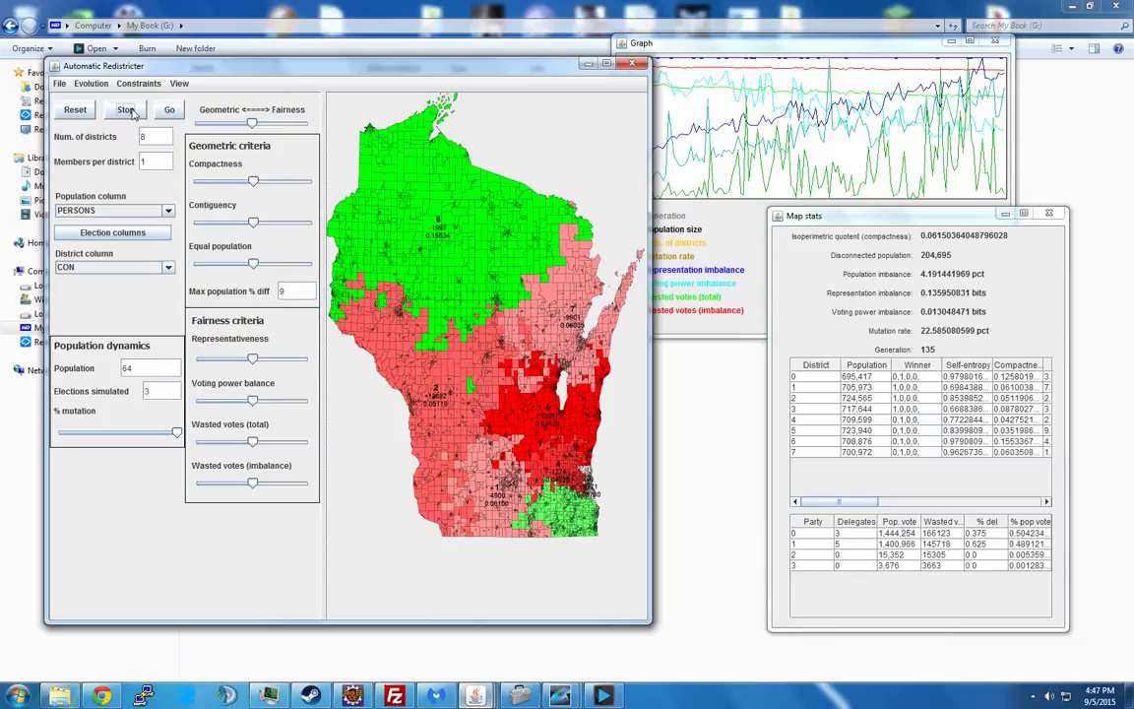
pyautogui.click(186, 84)
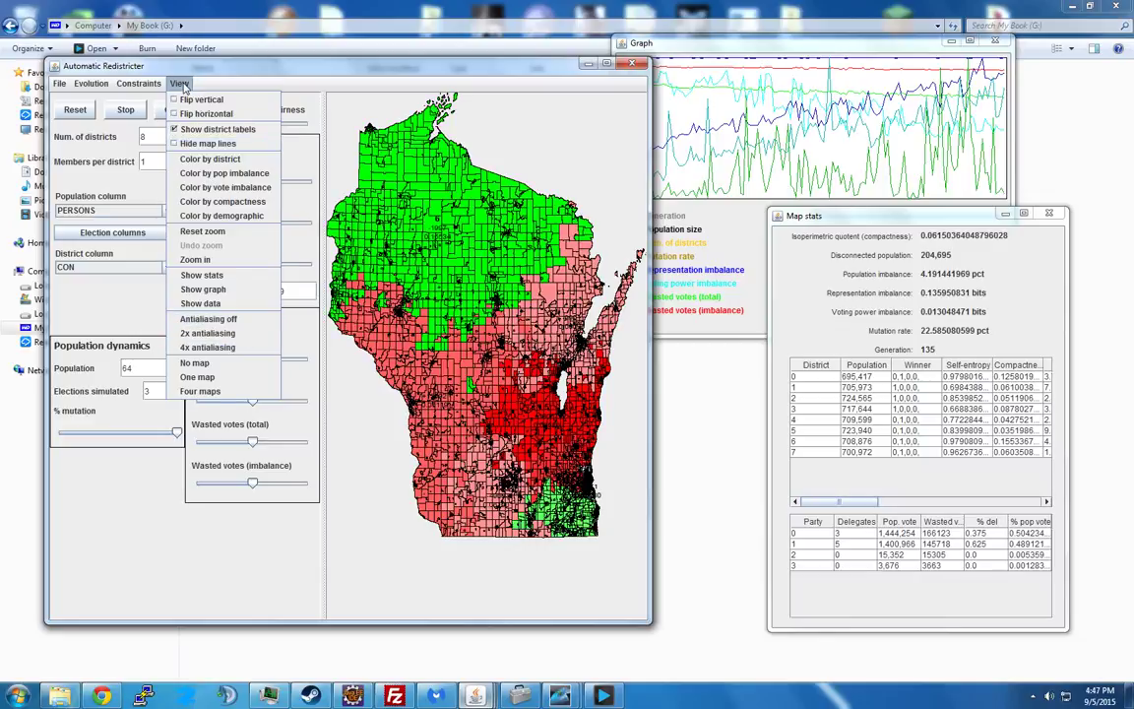
pyautogui.click(211, 143)
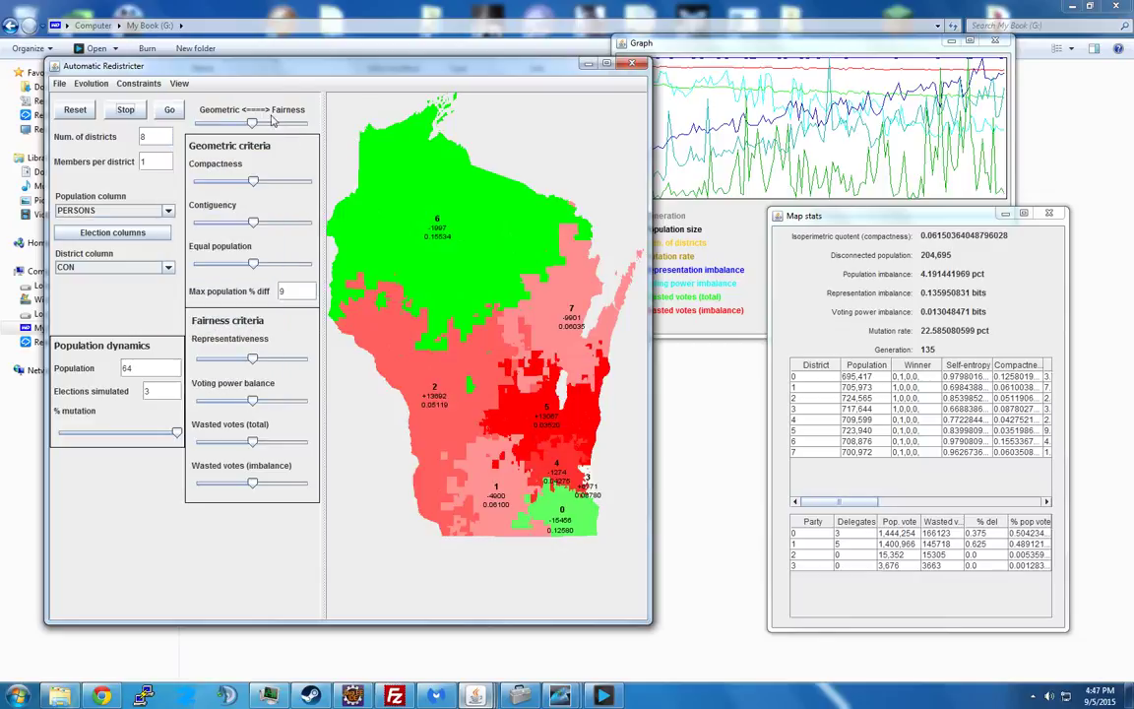
# Start adding a lock in the constraints, based on the CNTY_NAME column.
pyautogui.click(143, 85)
pyautogui.moveTo(102, 89)
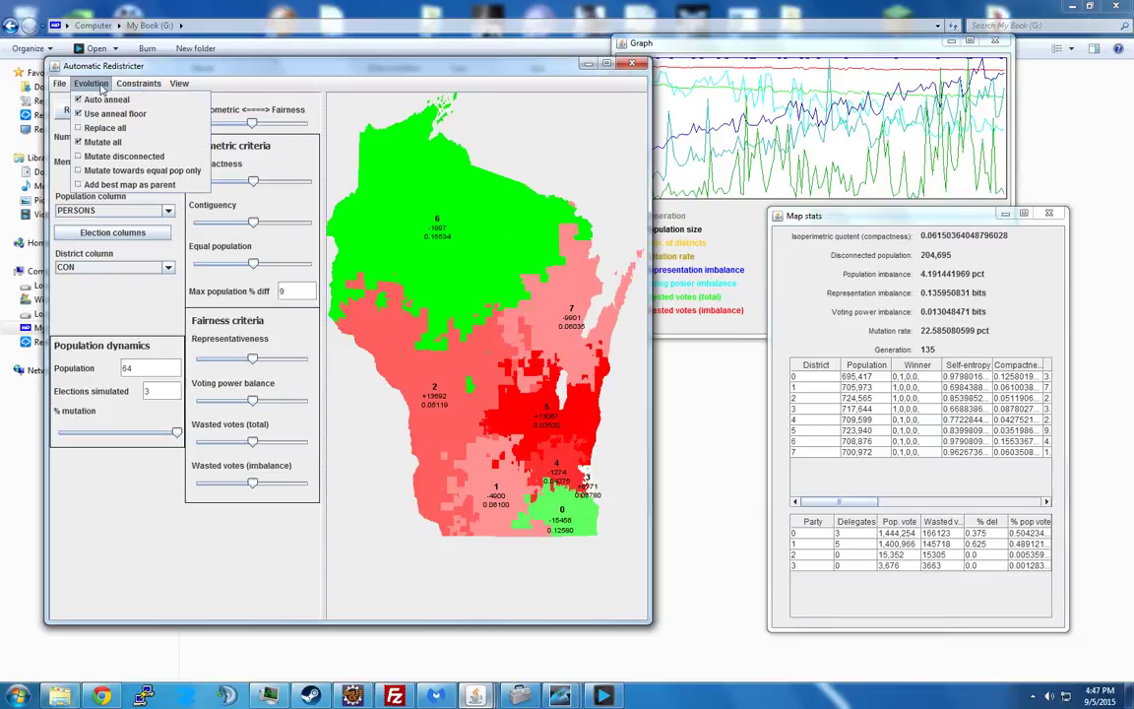
pyautogui.moveTo(138, 85)
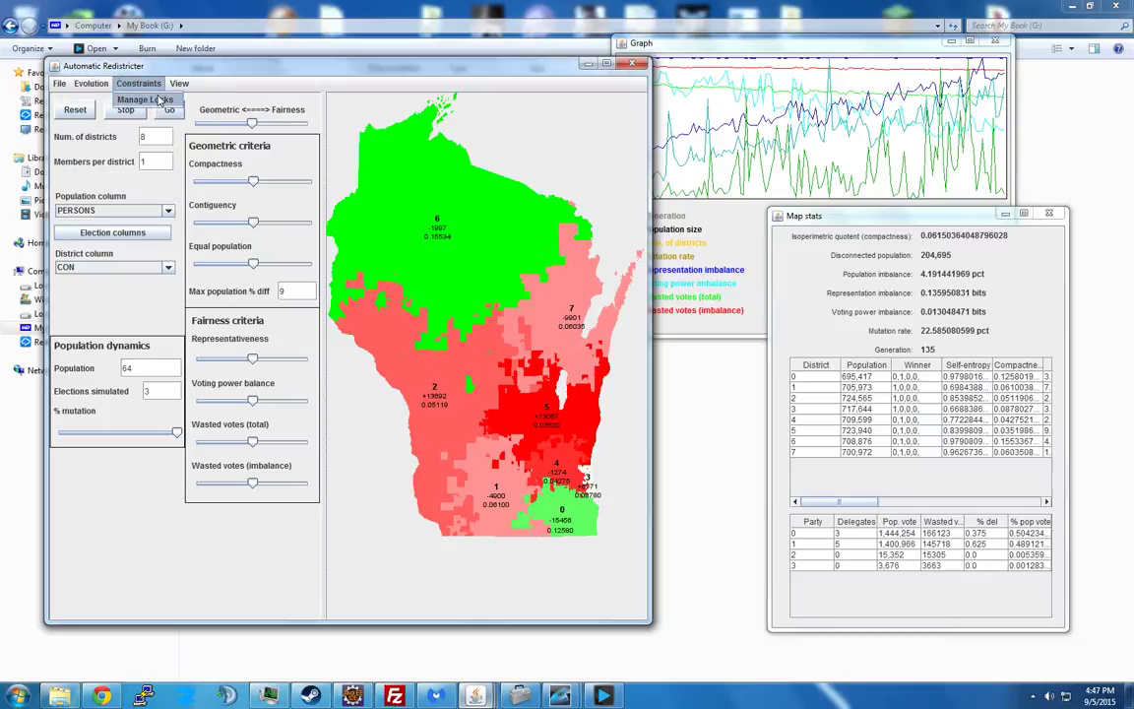
pyautogui.click(146, 99)
pyautogui.click(42, 33)
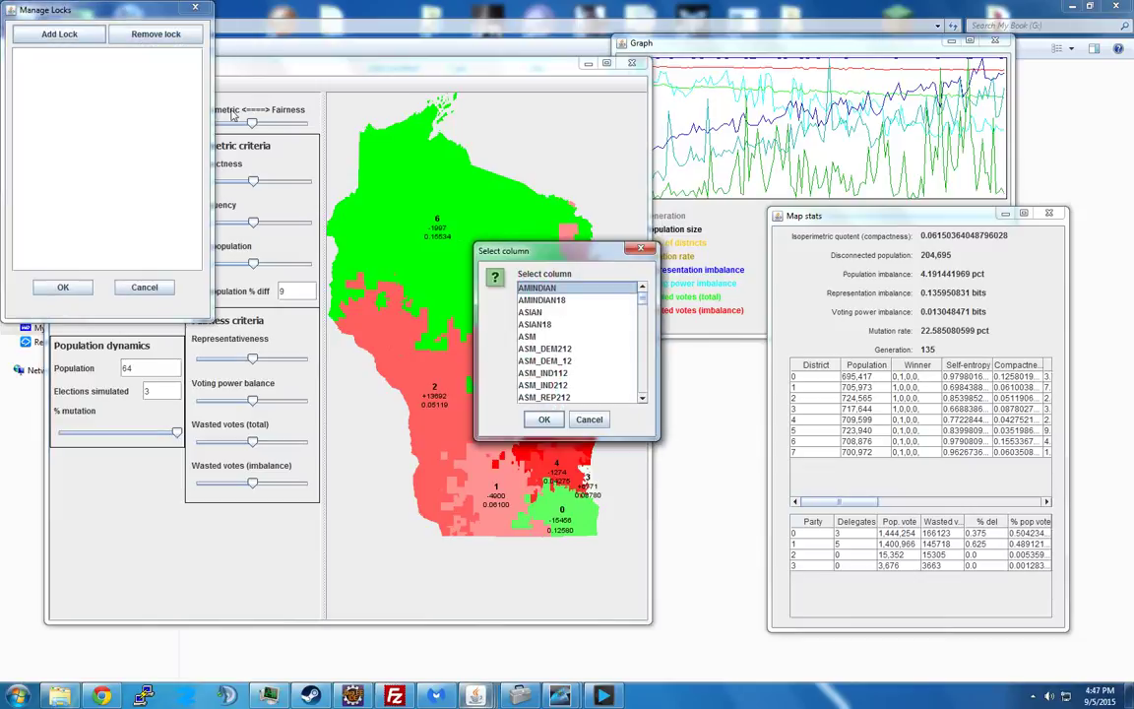
pyautogui.scroll(-4, 583, 335)
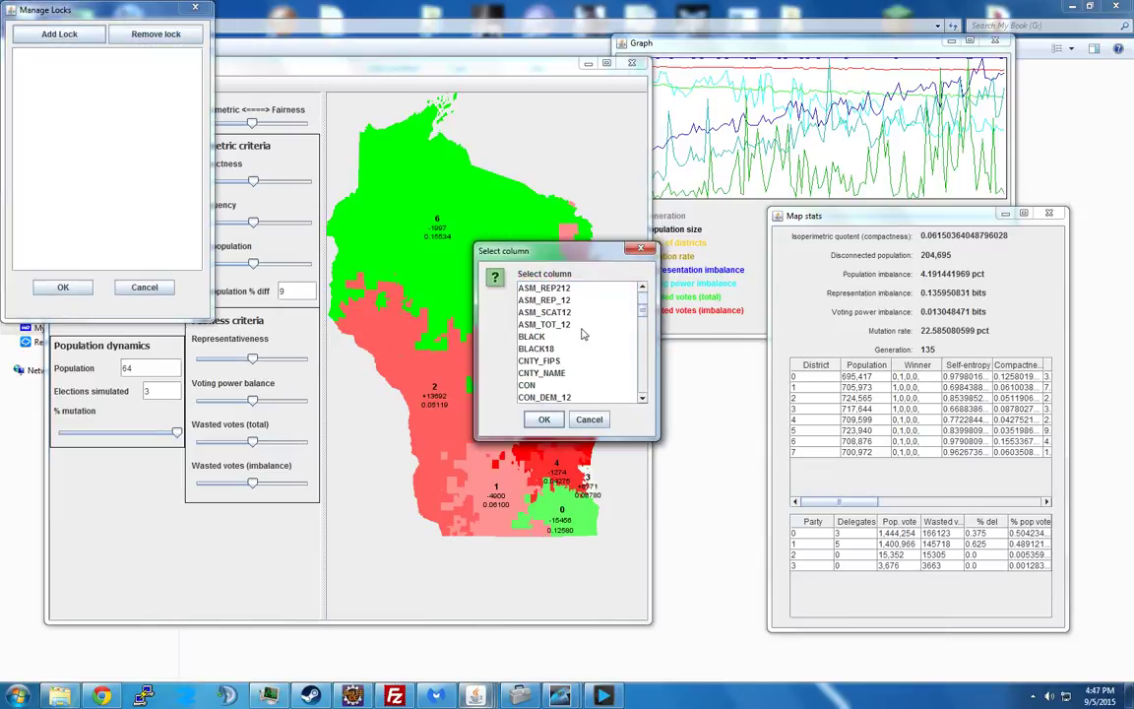
pyautogui.click(542, 373)
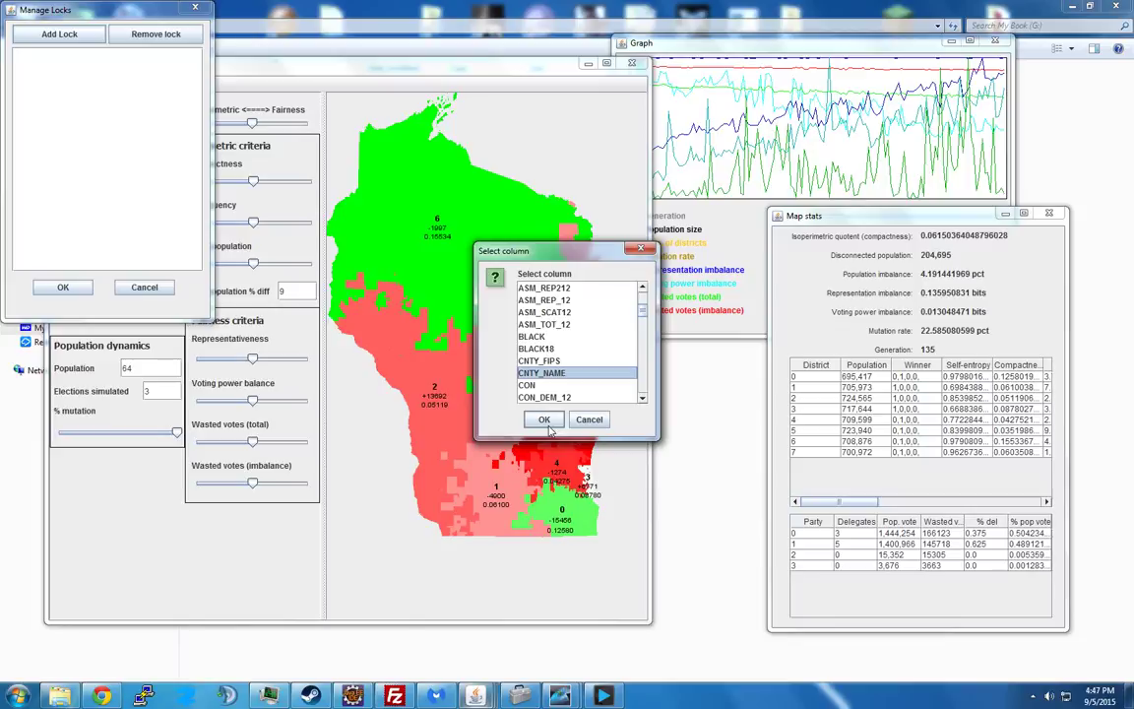
pyautogui.click(544, 420)
# Lock the county value Door using the majority vote option and accept the list of locks.
pyautogui.scroll(-3, 553, 374)
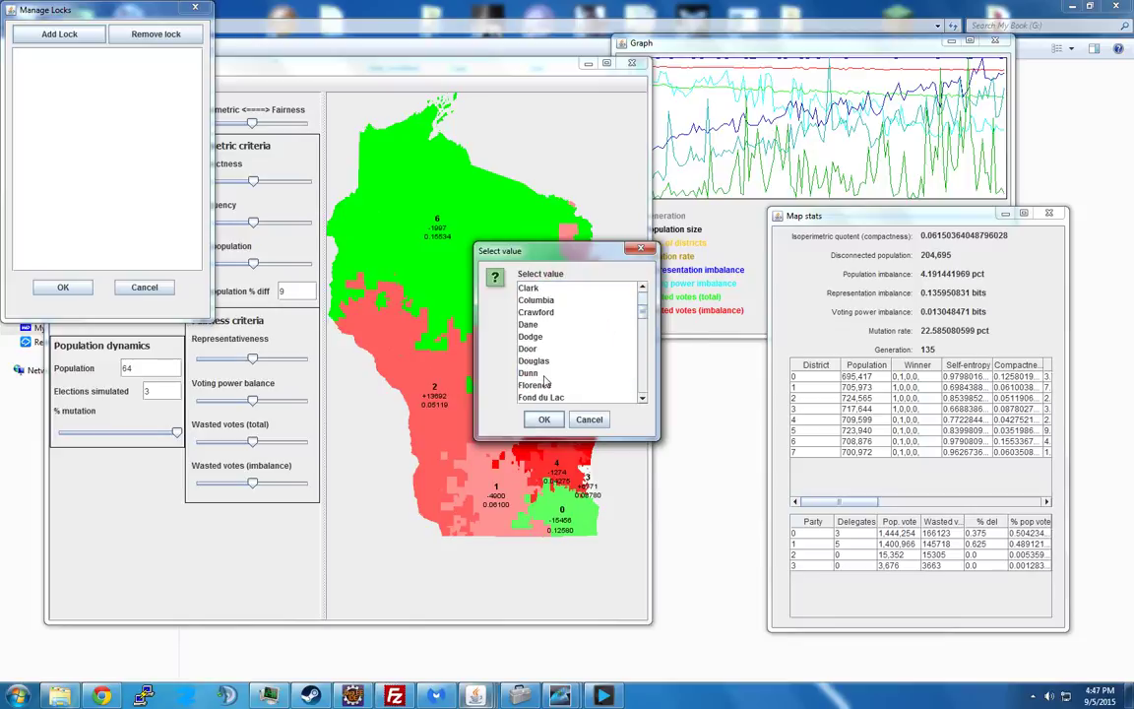
pyautogui.click(545, 350)
pyautogui.click(545, 419)
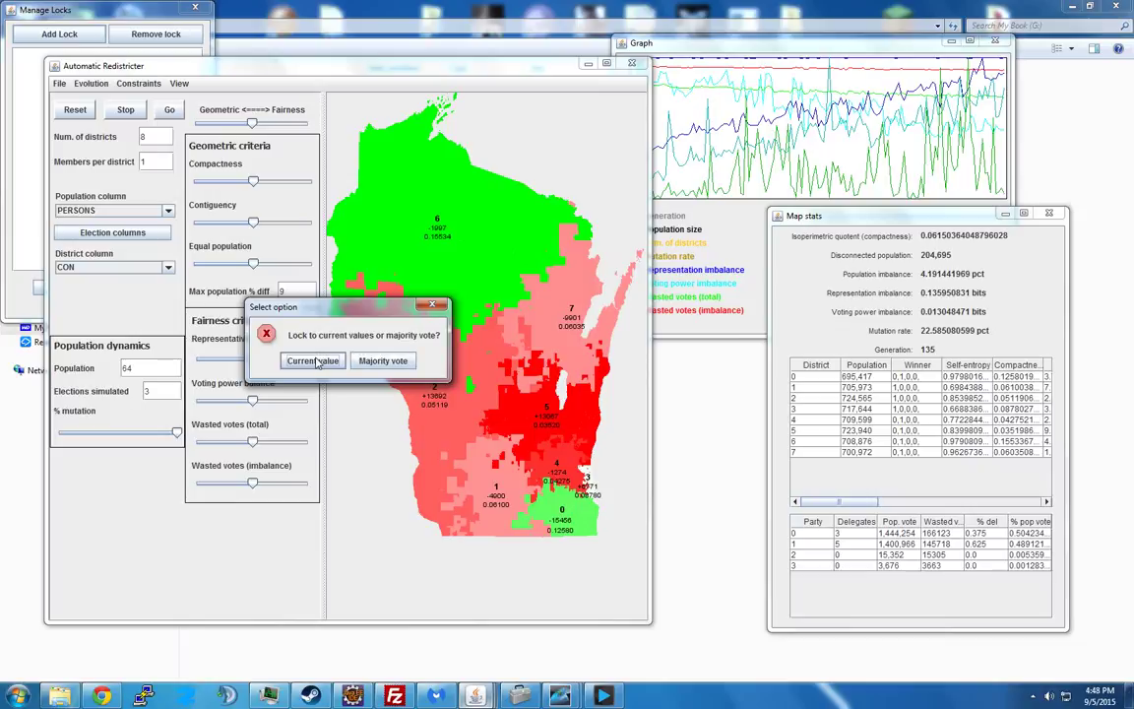
pyautogui.click(389, 361)
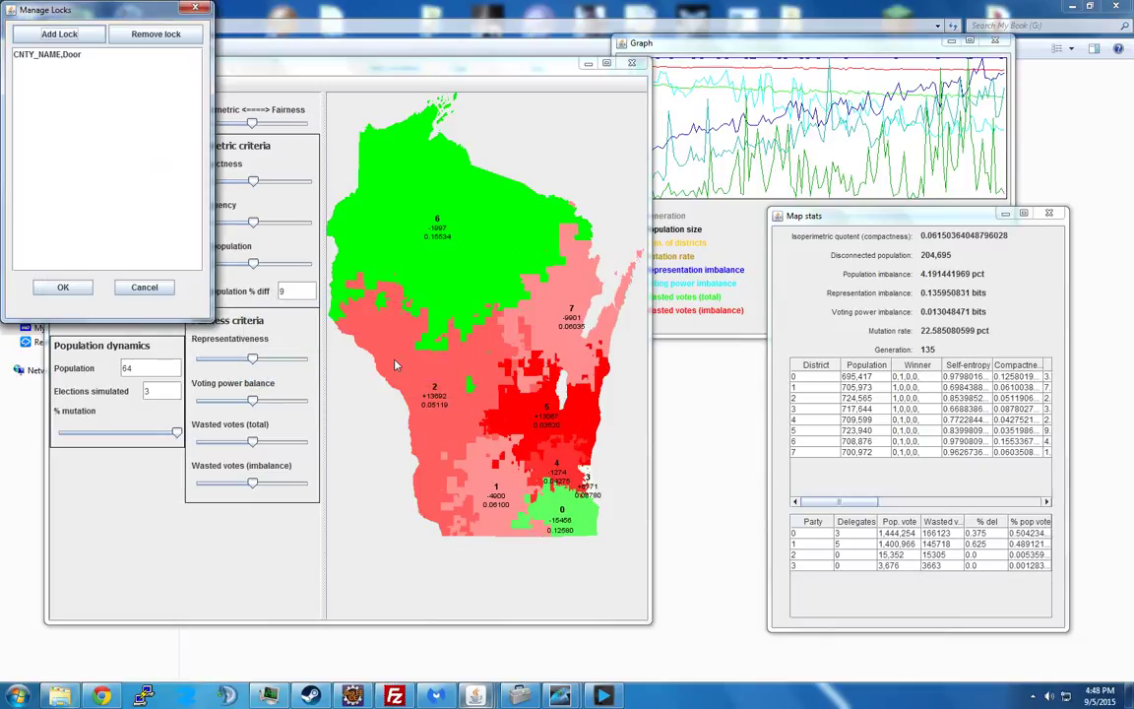
pyautogui.click(63, 288)
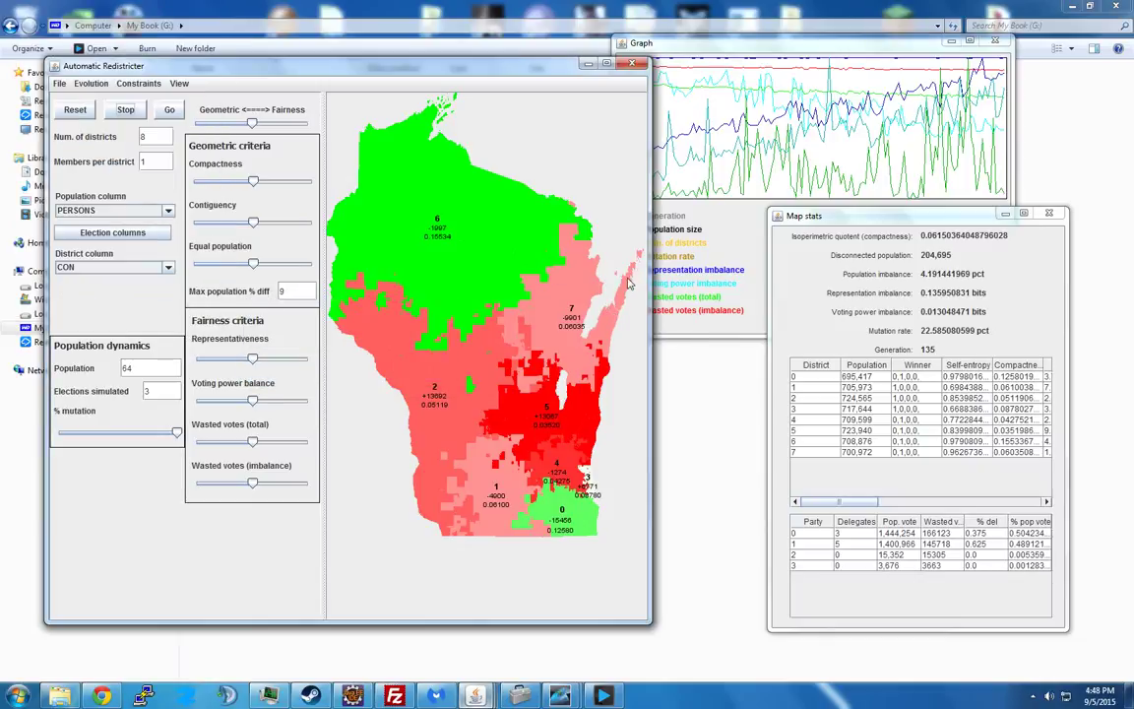
# Zoom in on the locked Door County peninsula in the northeast of the map and return to the full state view.
pyautogui.click(179, 83)
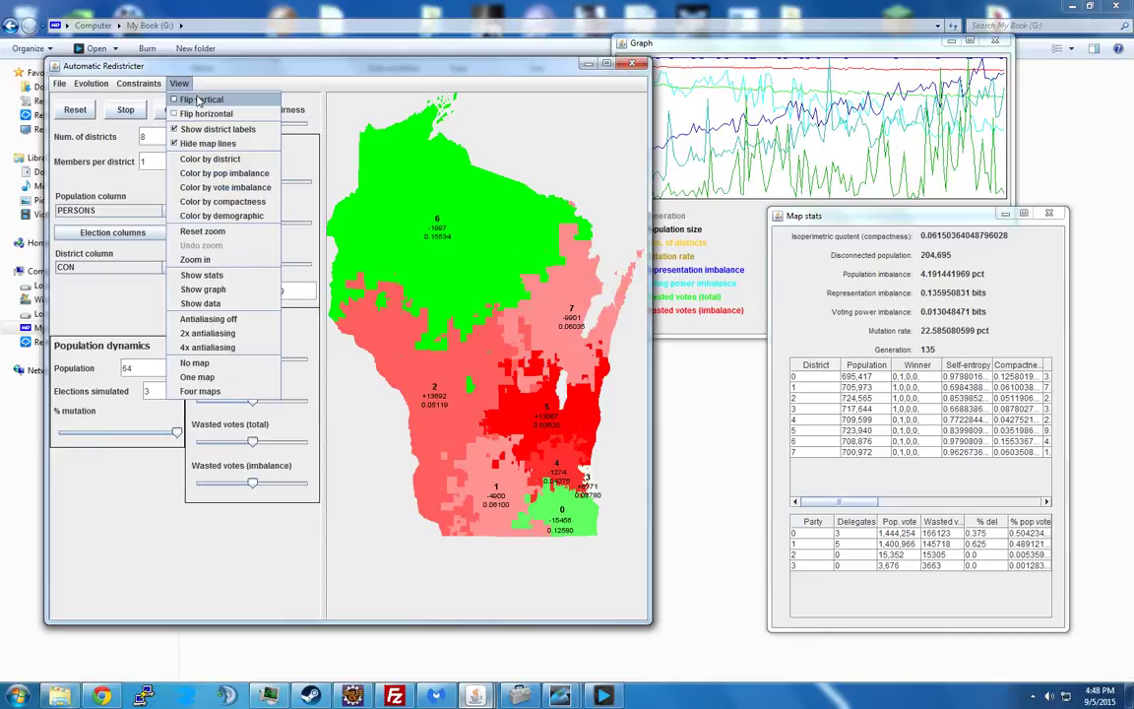
pyautogui.click(209, 261)
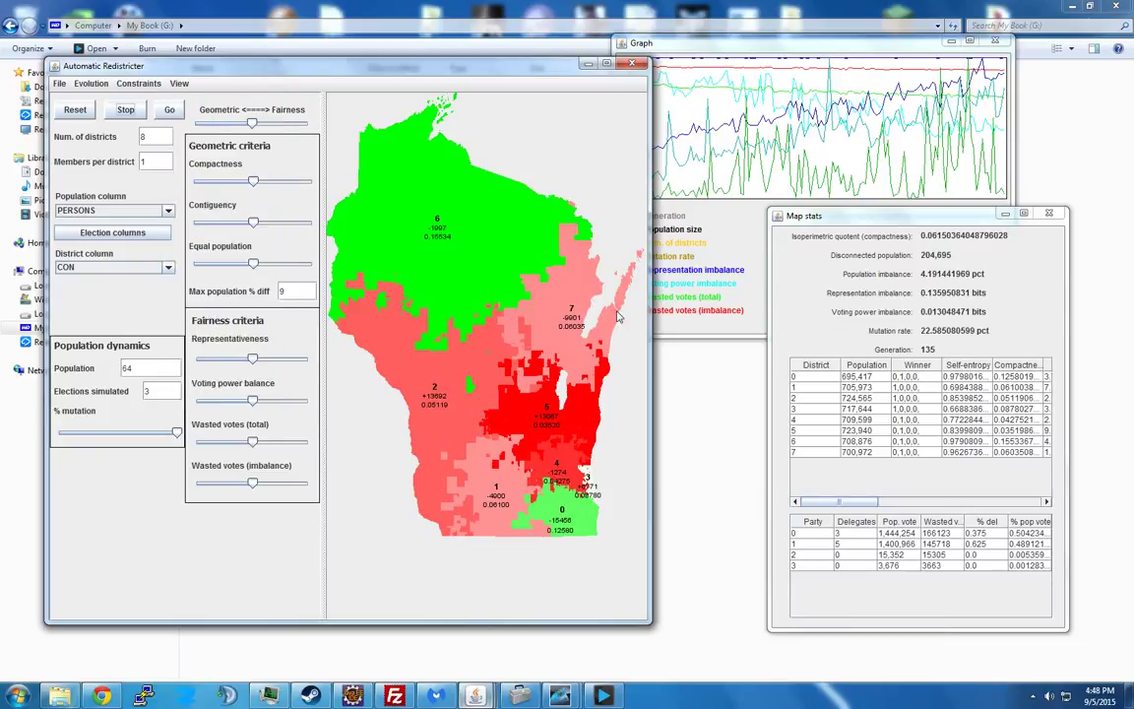
pyautogui.click(630, 324)
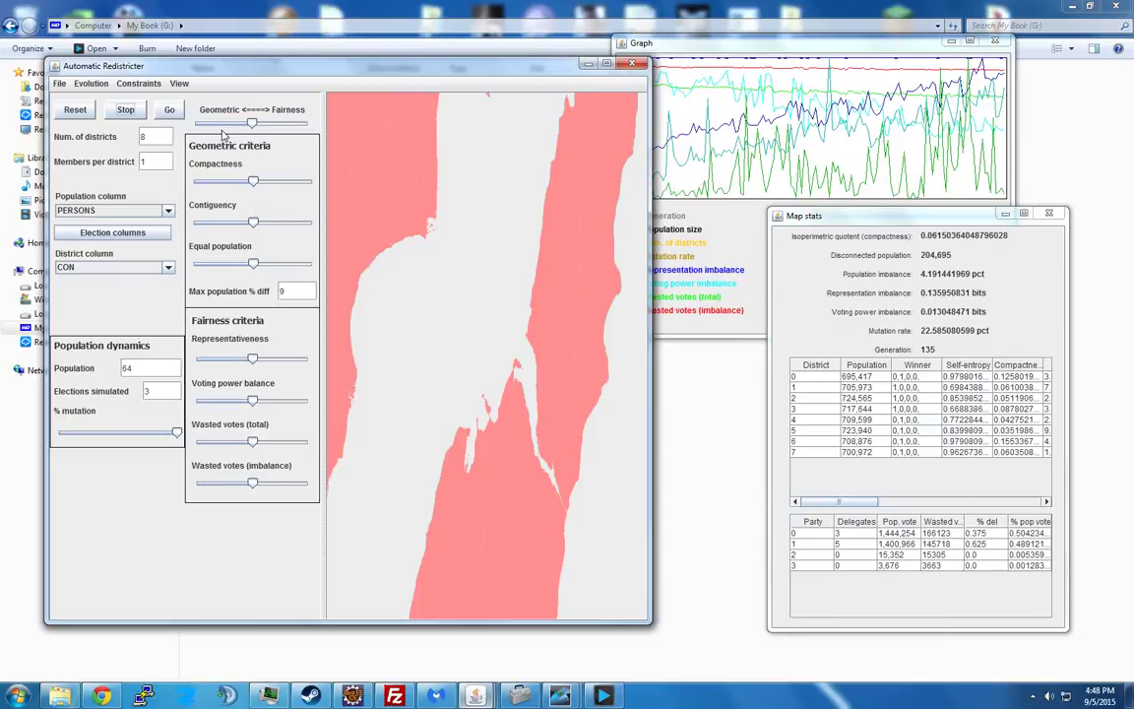
pyautogui.click(178, 83)
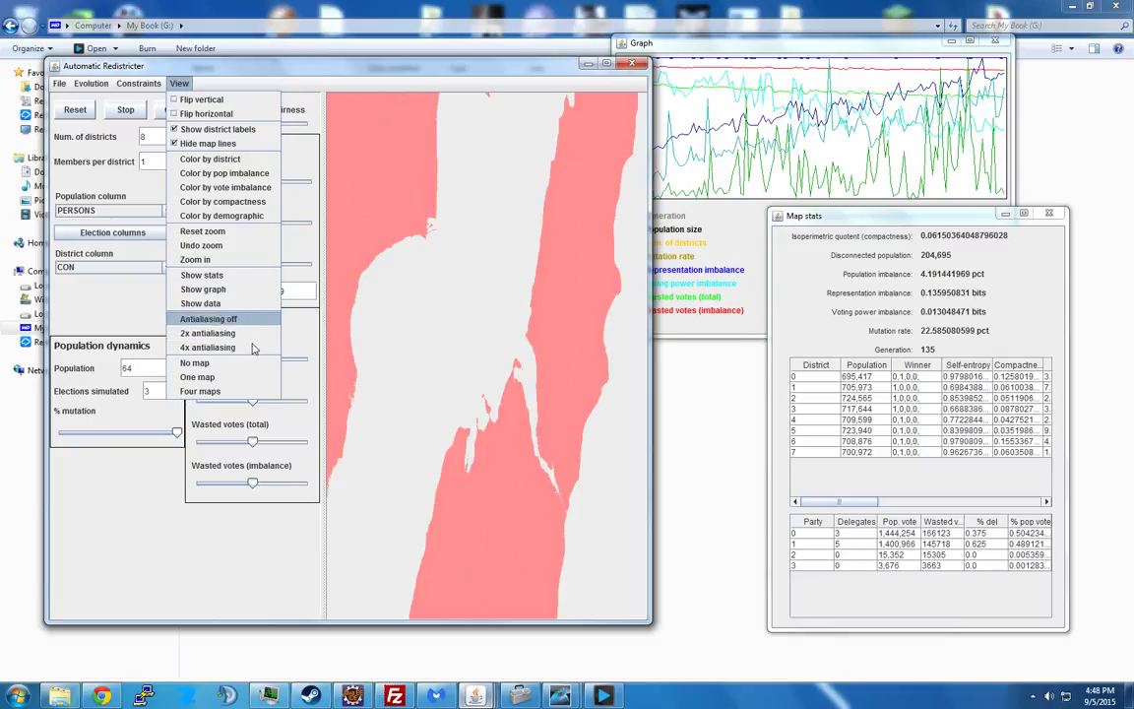
pyautogui.moveTo(137, 83)
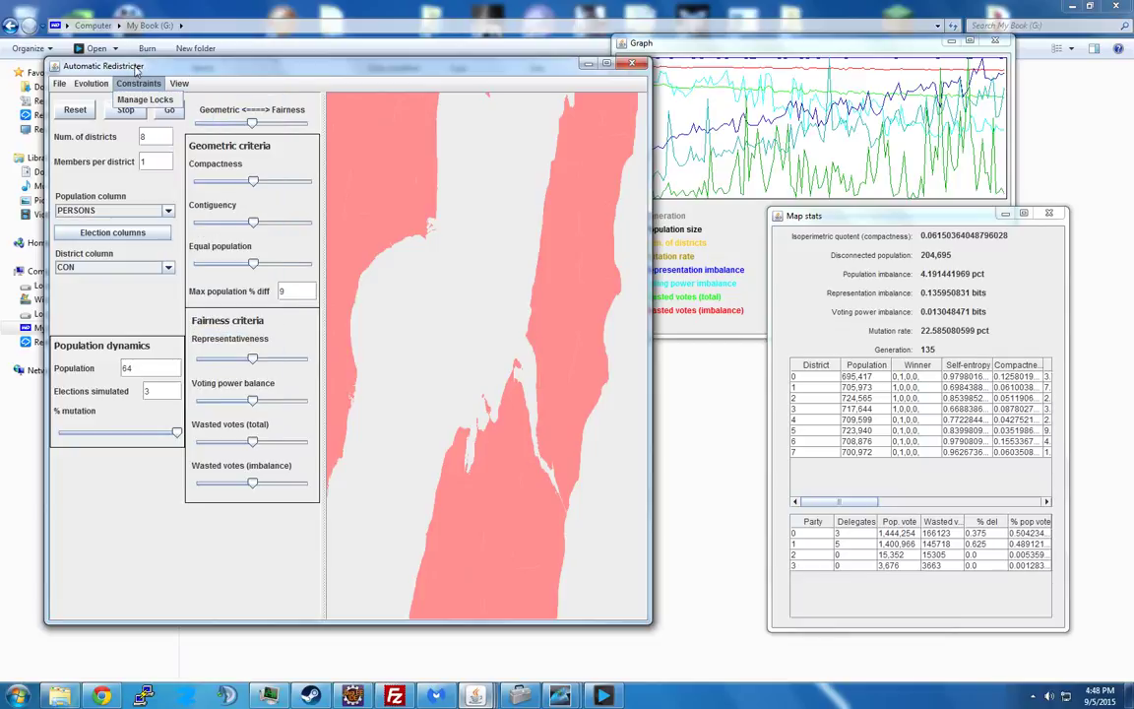
pyautogui.moveTo(179, 82)
pyautogui.click(227, 215)
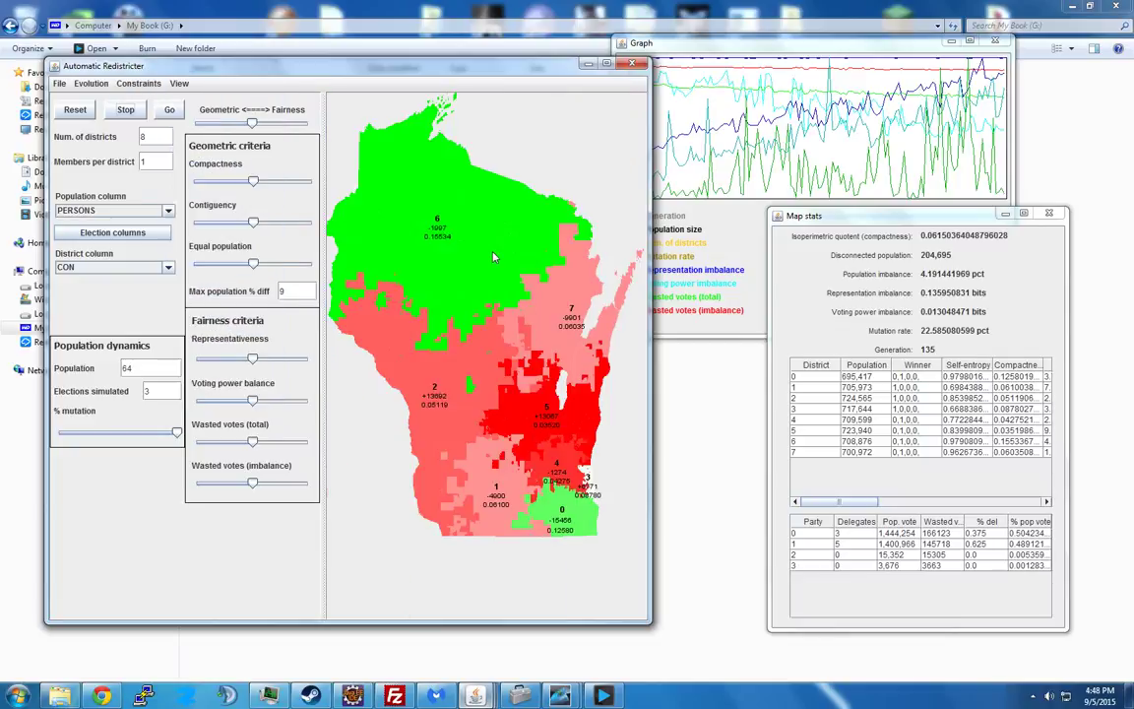
pyautogui.click(102, 84)
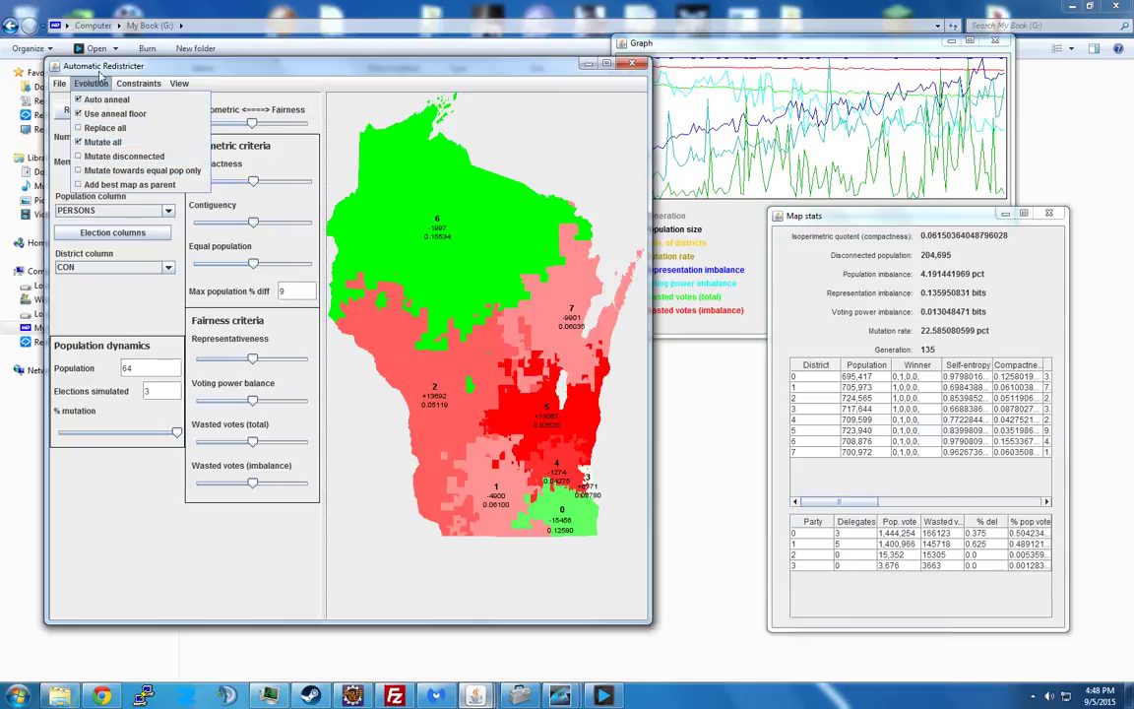
pyautogui.click(79, 79)
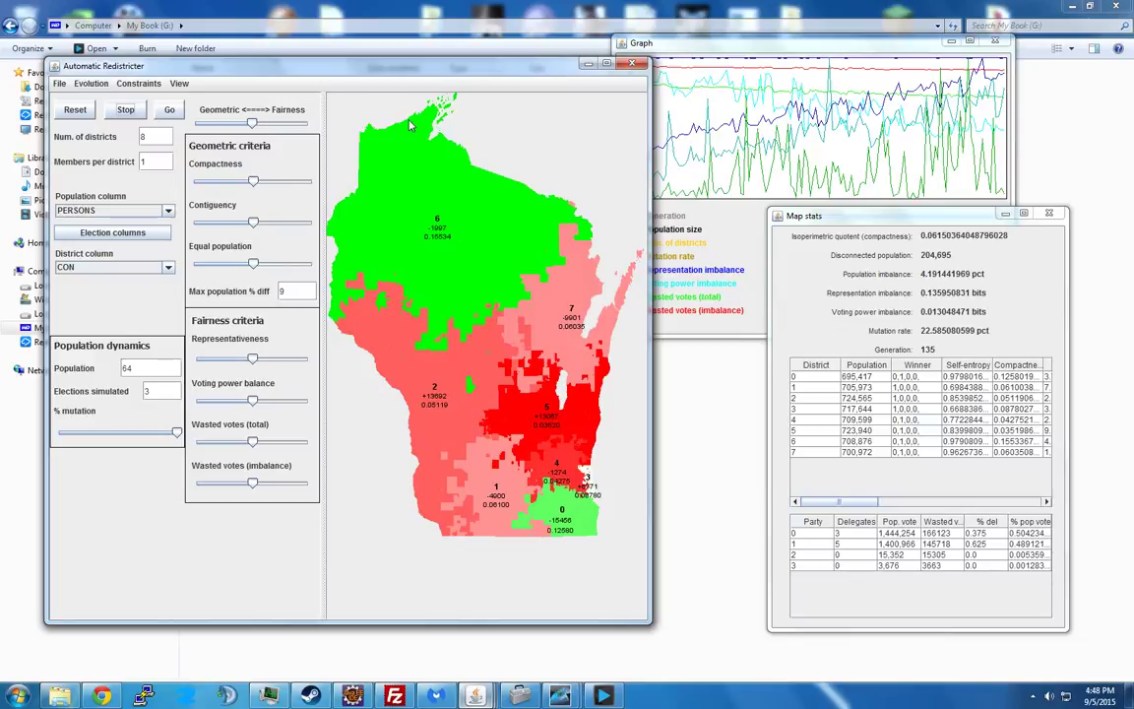
# Rearrange the Map stats and Graph windows beside the main window so neither covers the map, keeping Map stats in front.
pyautogui.moveTo(890, 220); pyautogui.dragTo(784, 240)
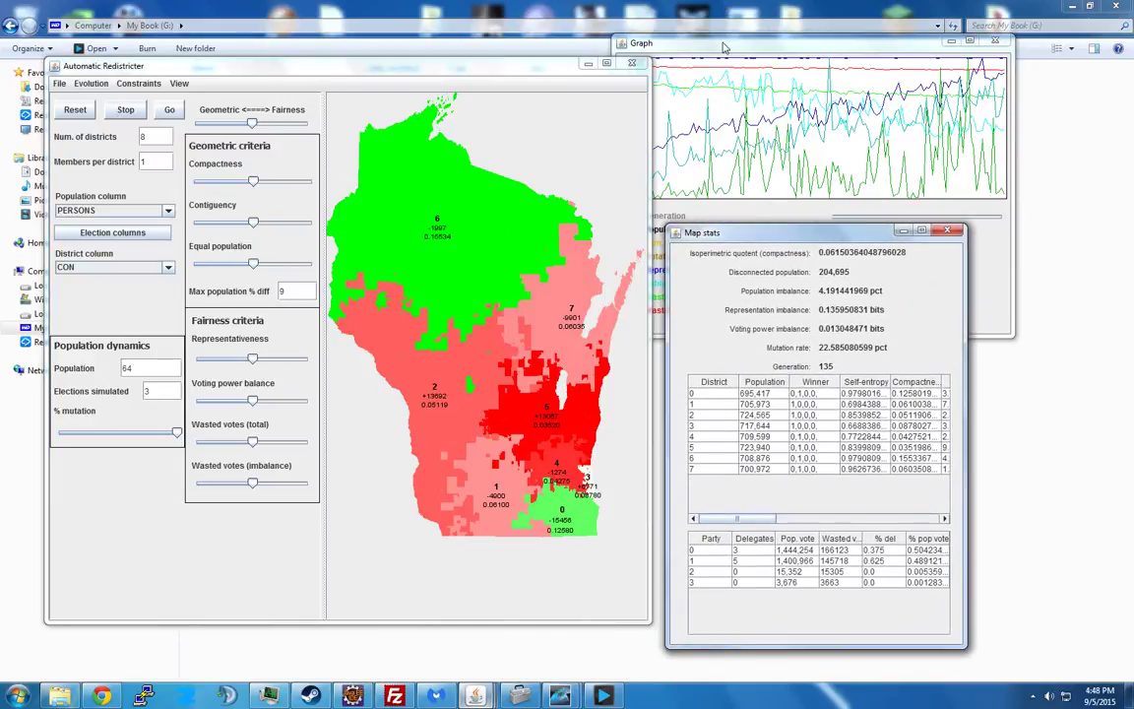
pyautogui.moveTo(725, 47); pyautogui.dragTo(773, 36)
pyautogui.click(724, 328)
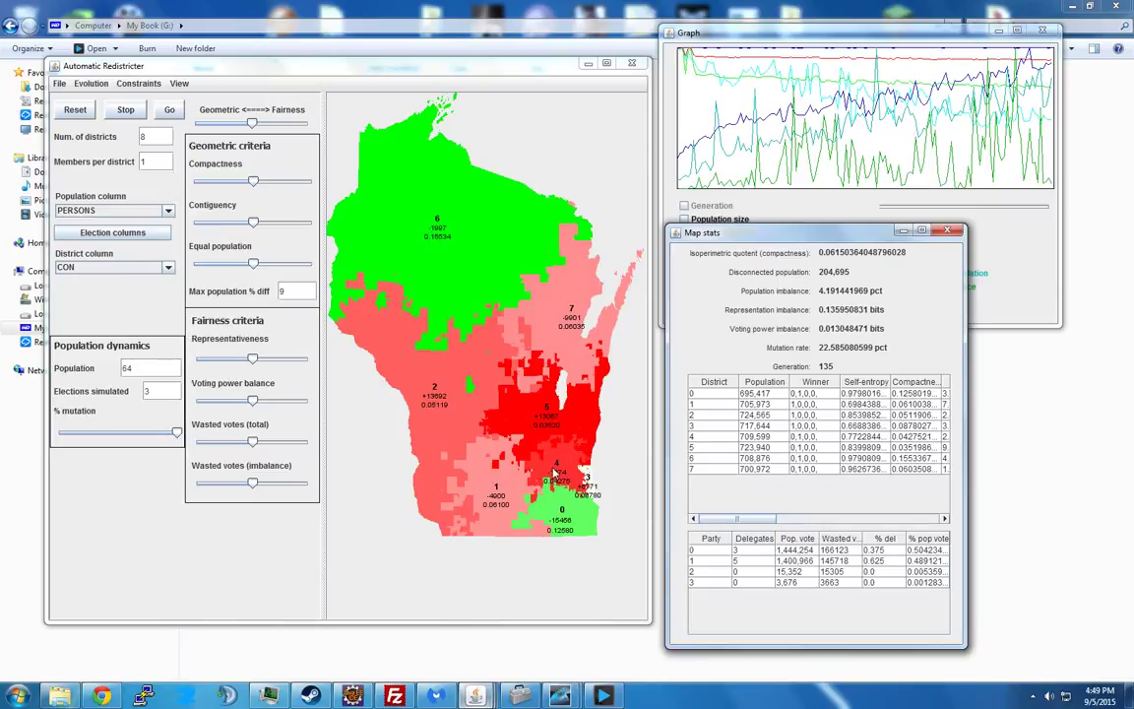
pyautogui.click(281, 290)
pyautogui.moveTo(280, 290); pyautogui.dragTo(296, 291)
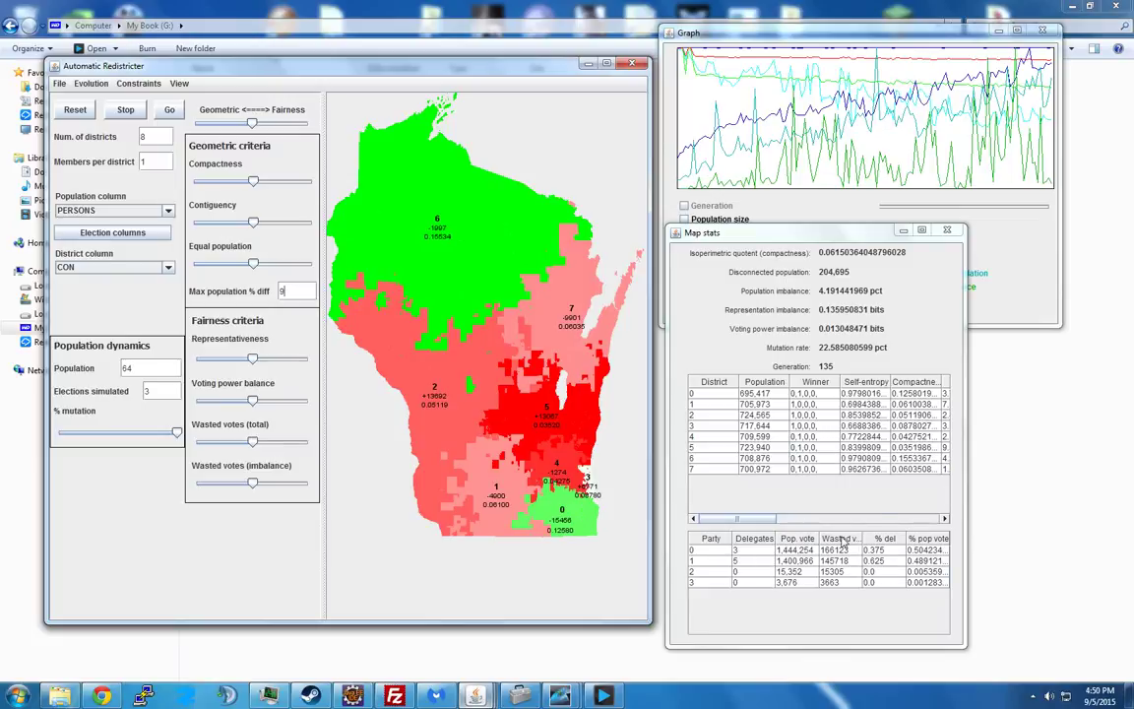
# Examine the vote percentages and vote counts per district in the map statistics, and the wasted votes of party 1.
pyautogui.moveTo(755, 519); pyautogui.dragTo(865, 500)
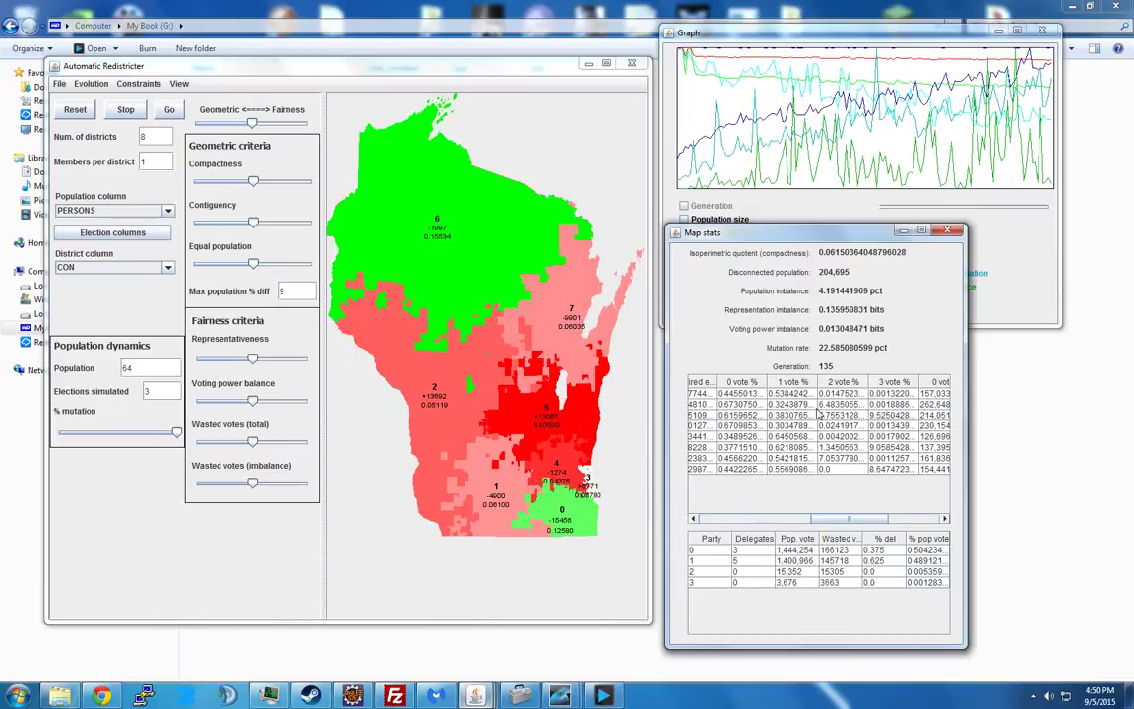
pyautogui.click(790, 393)
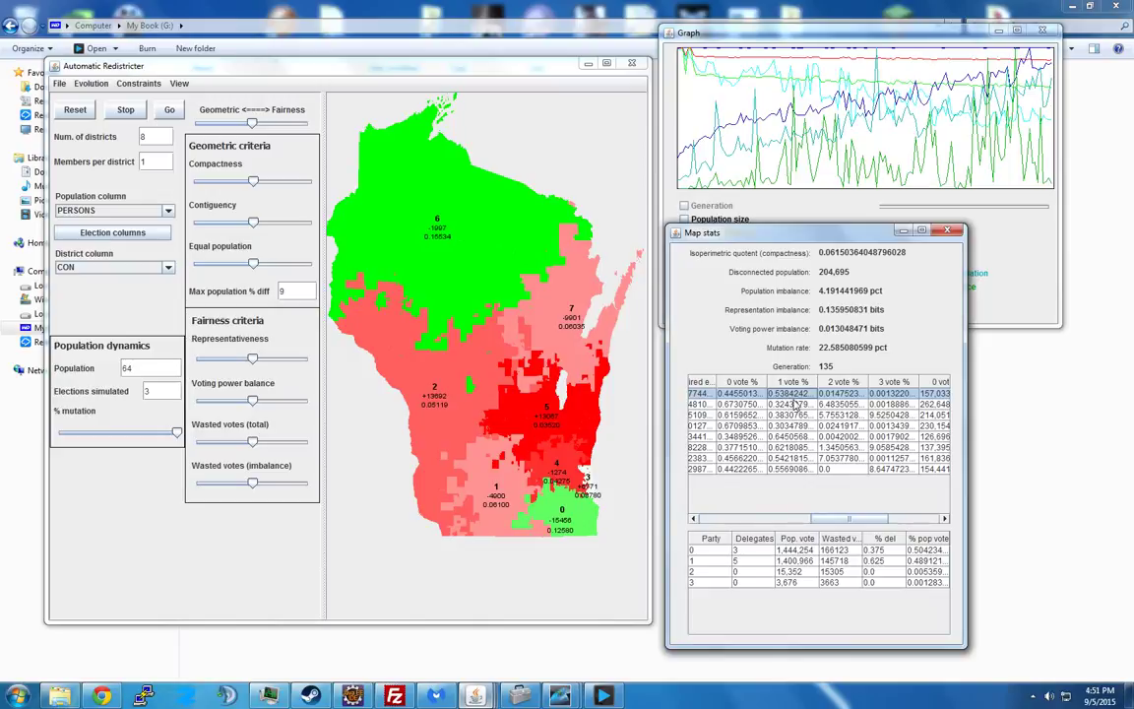
pyautogui.hscroll(5, 773, 472)
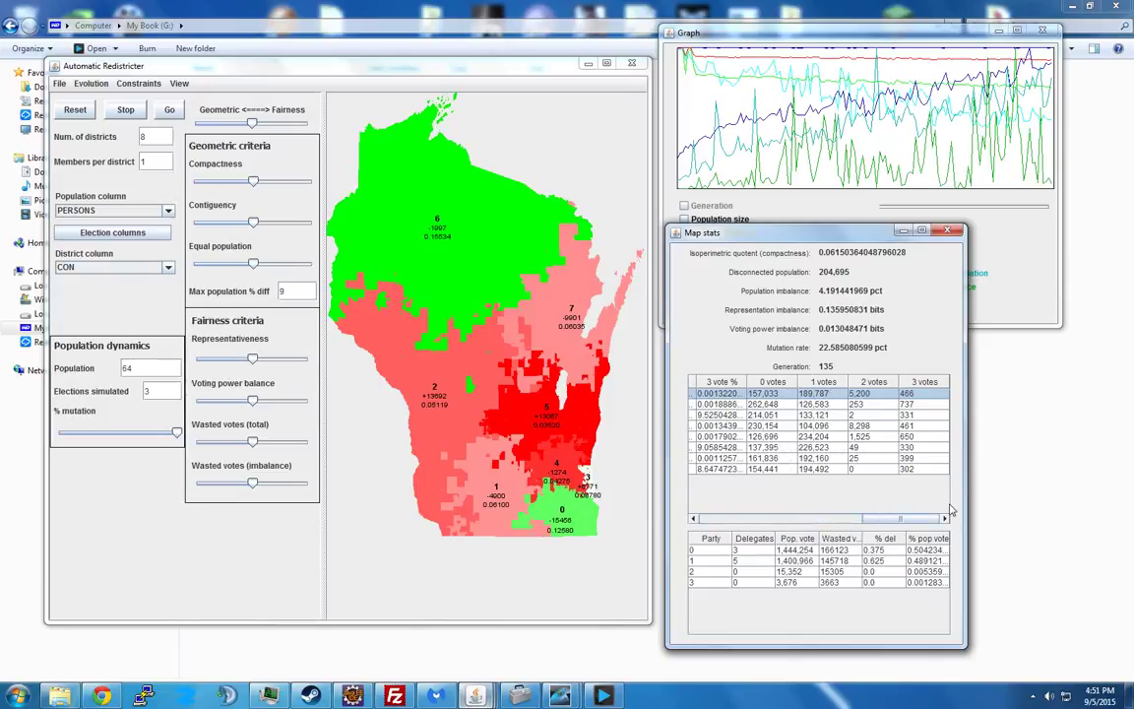
pyautogui.hscroll(-5, 884, 509)
pyautogui.click(818, 560)
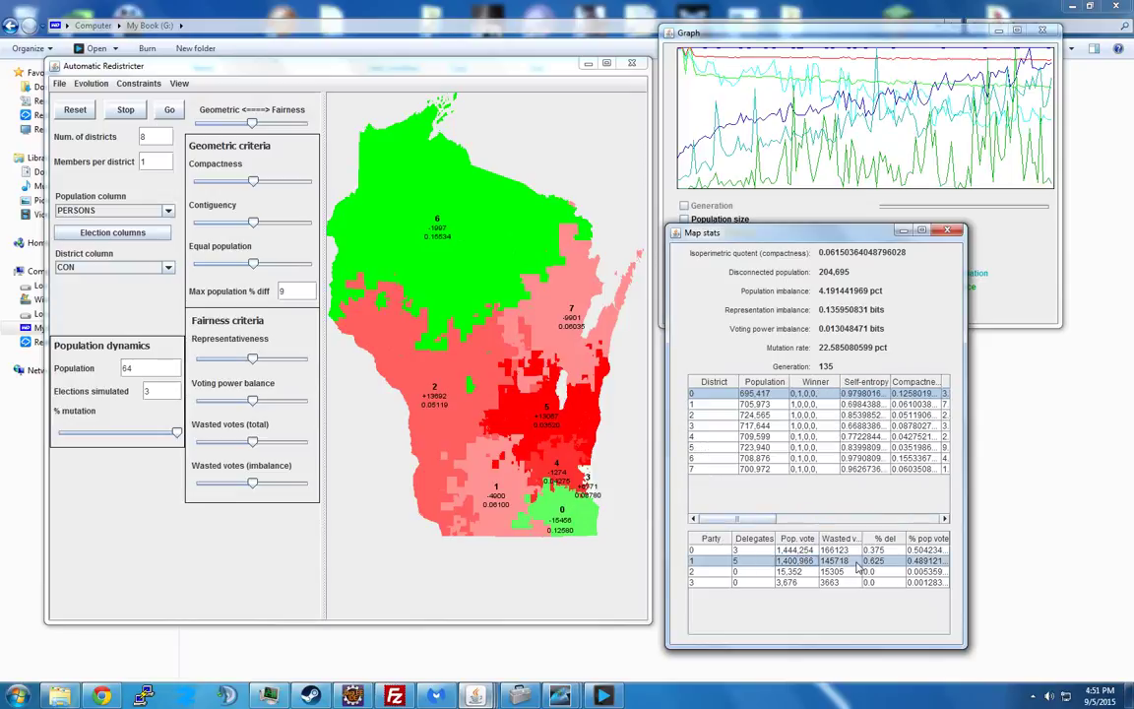
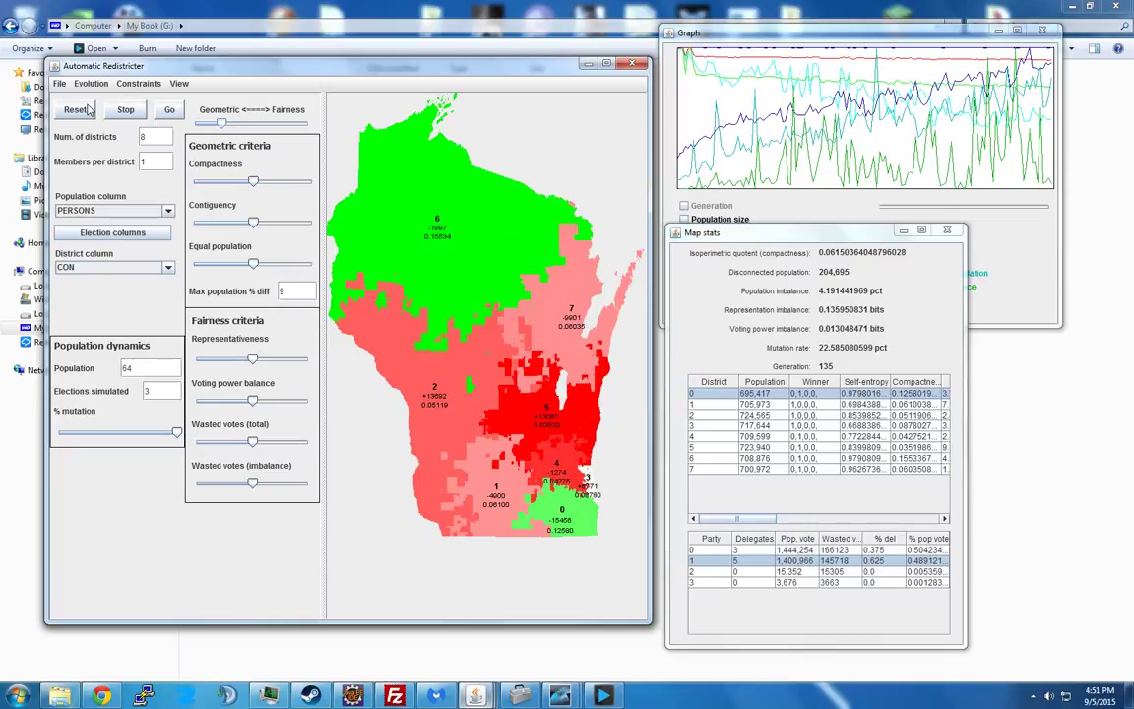
# Reset the evolution to a new random map, run it briefly and stop it.
pyautogui.click(70, 110)
pyautogui.click(71, 111)
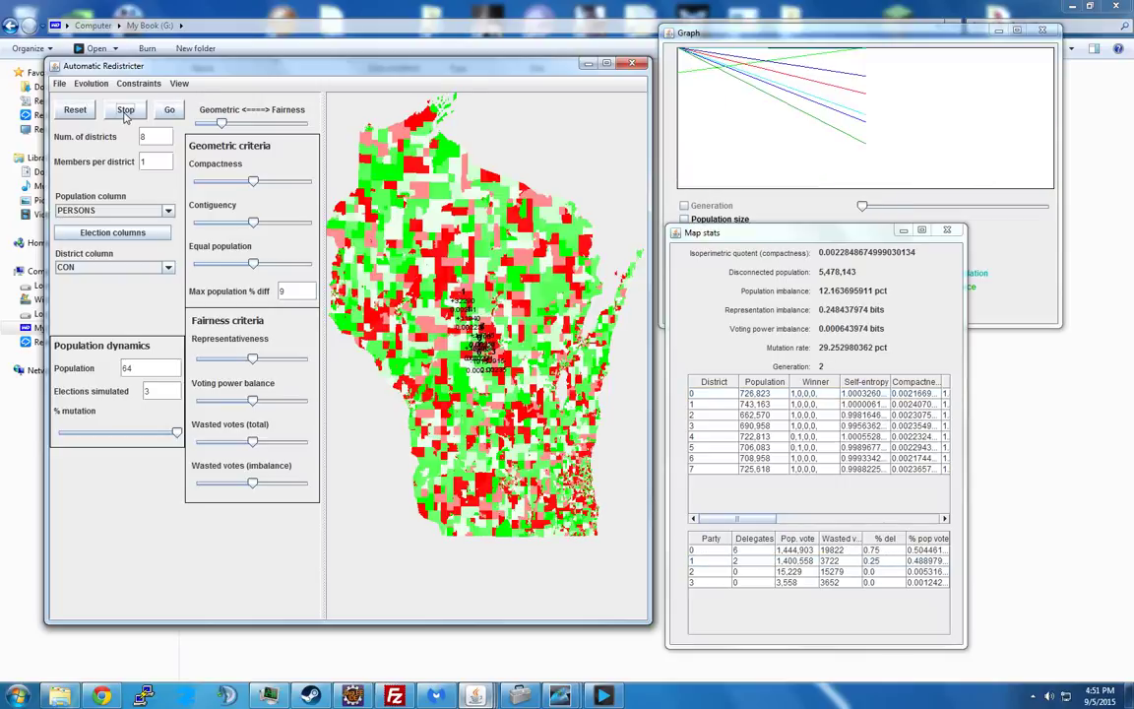
# Color the Wisconsin map by vote imbalance.
pyautogui.click(169, 83)
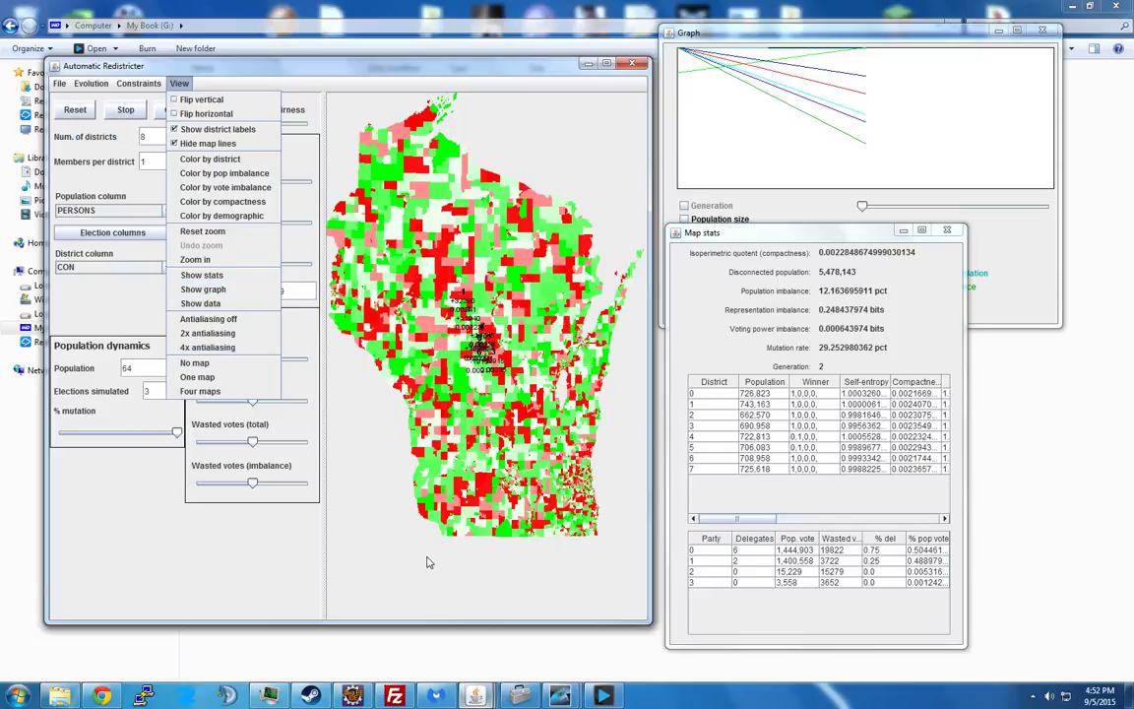
pyautogui.click(385, 502)
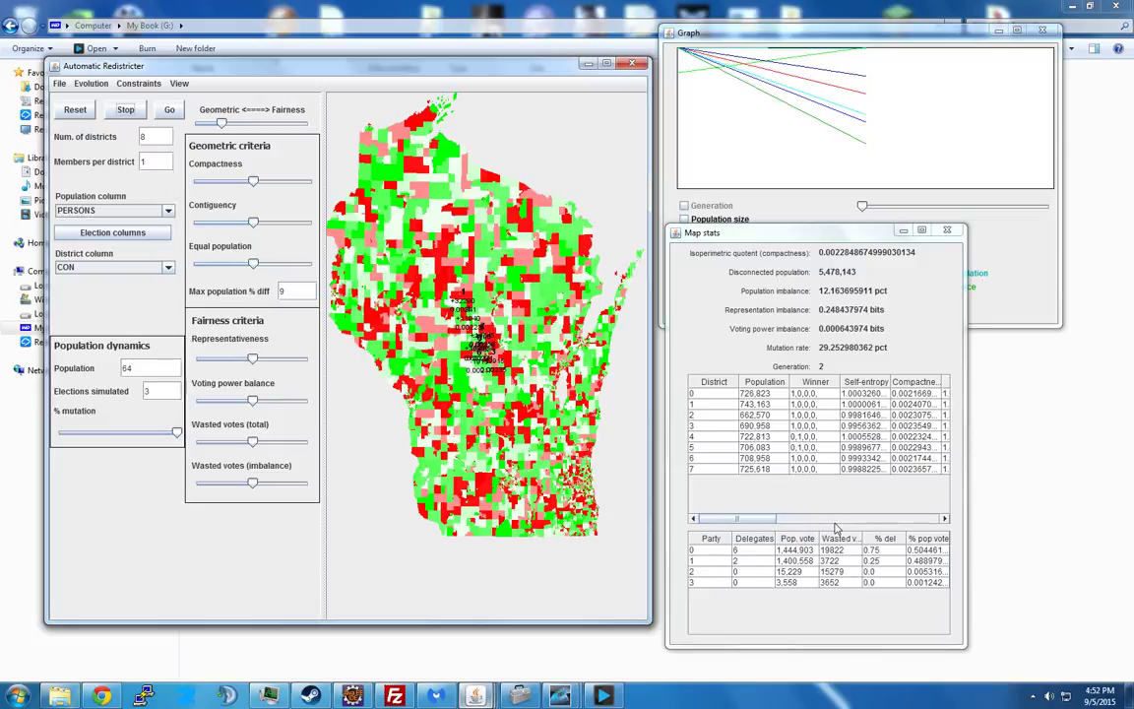
pyautogui.click(179, 83)
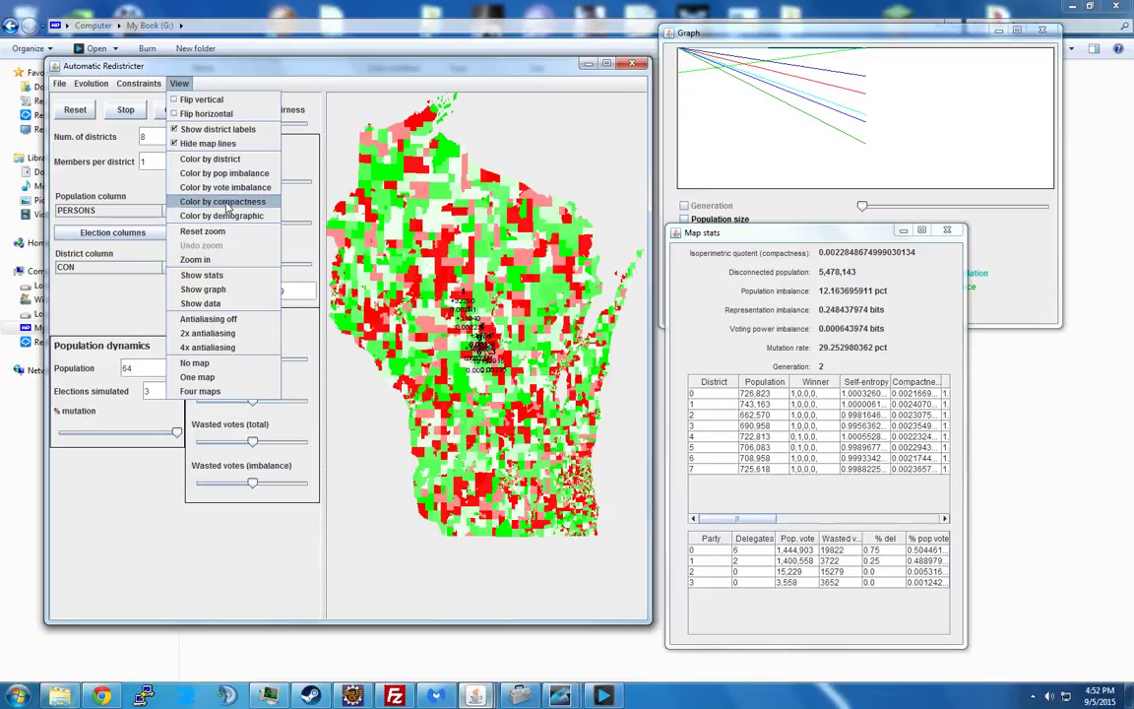
pyautogui.click(208, 186)
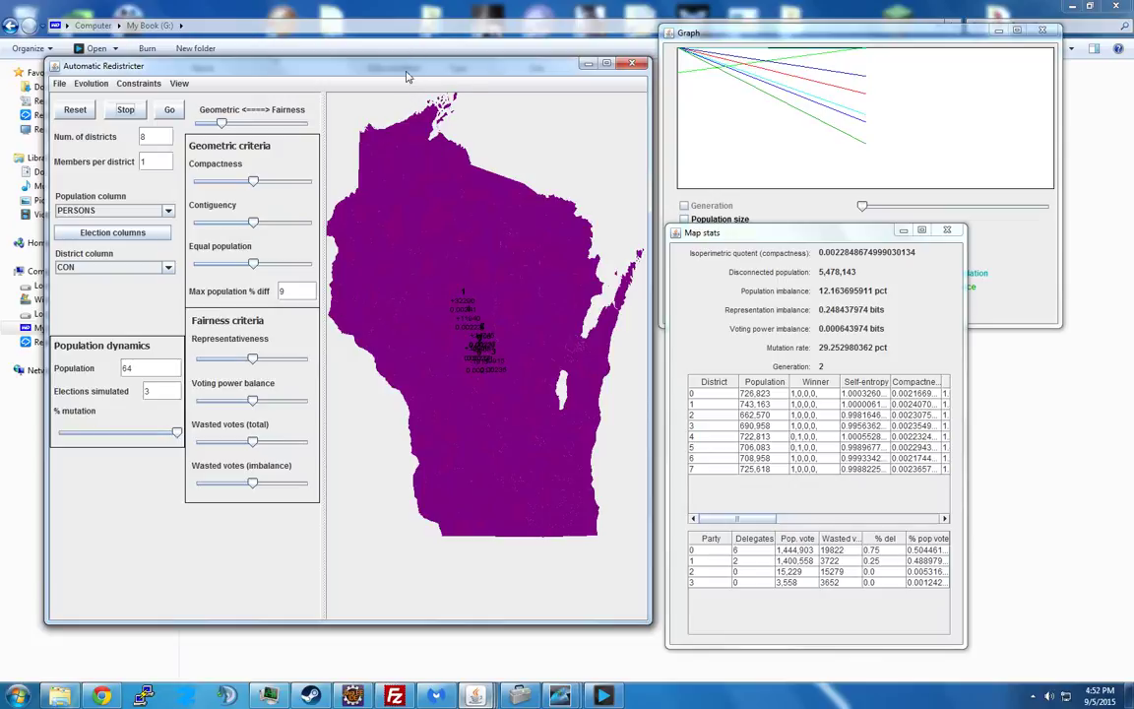
# Color the map by district and reposition the main window so it fits fully on the screen.
pyautogui.moveTo(403, 77); pyautogui.dragTo(477, 183)
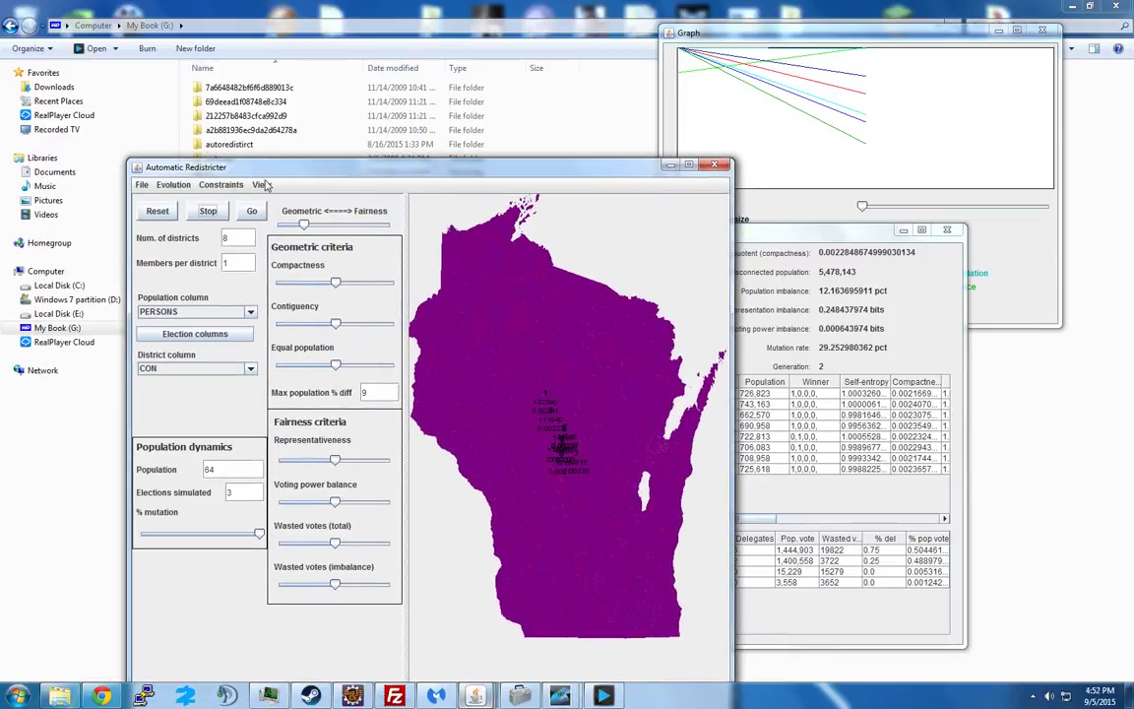
pyautogui.click(264, 185)
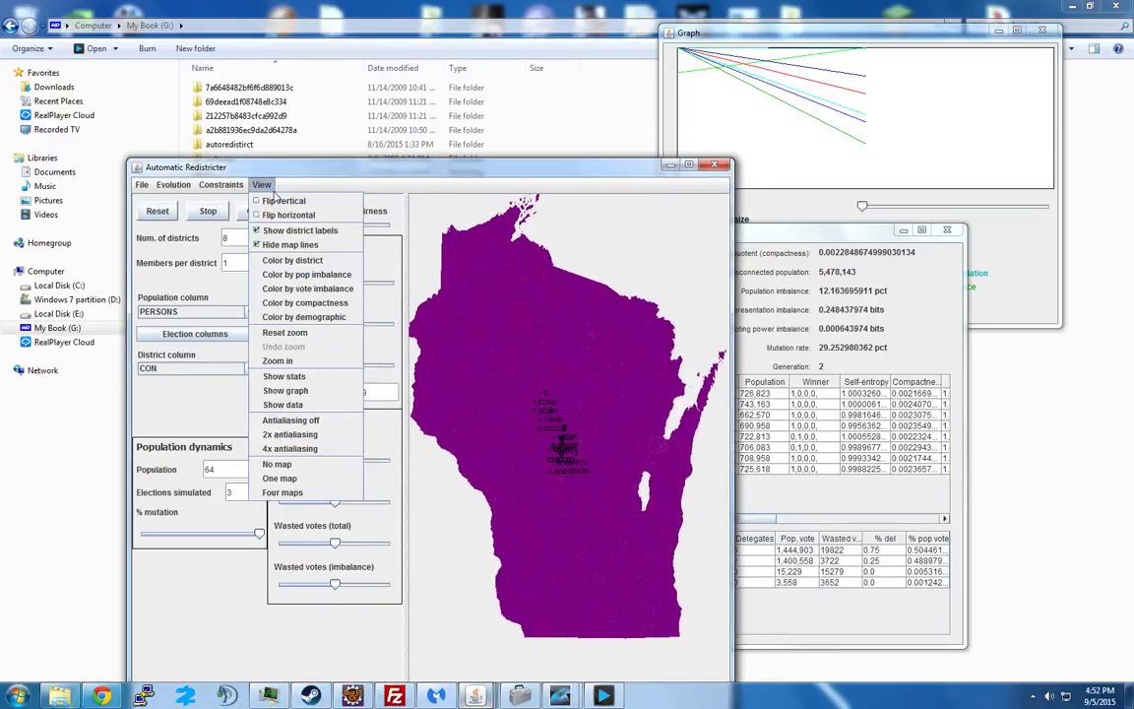
pyautogui.click(288, 261)
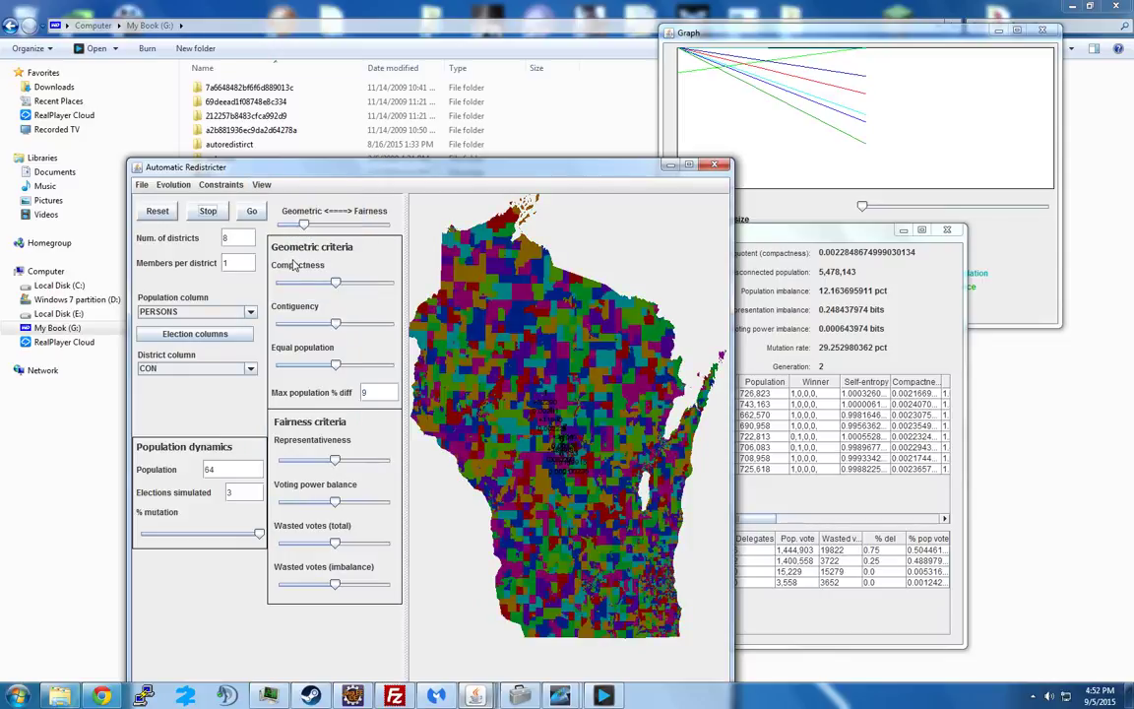
pyautogui.moveTo(482, 179); pyautogui.dragTo(459, 111)
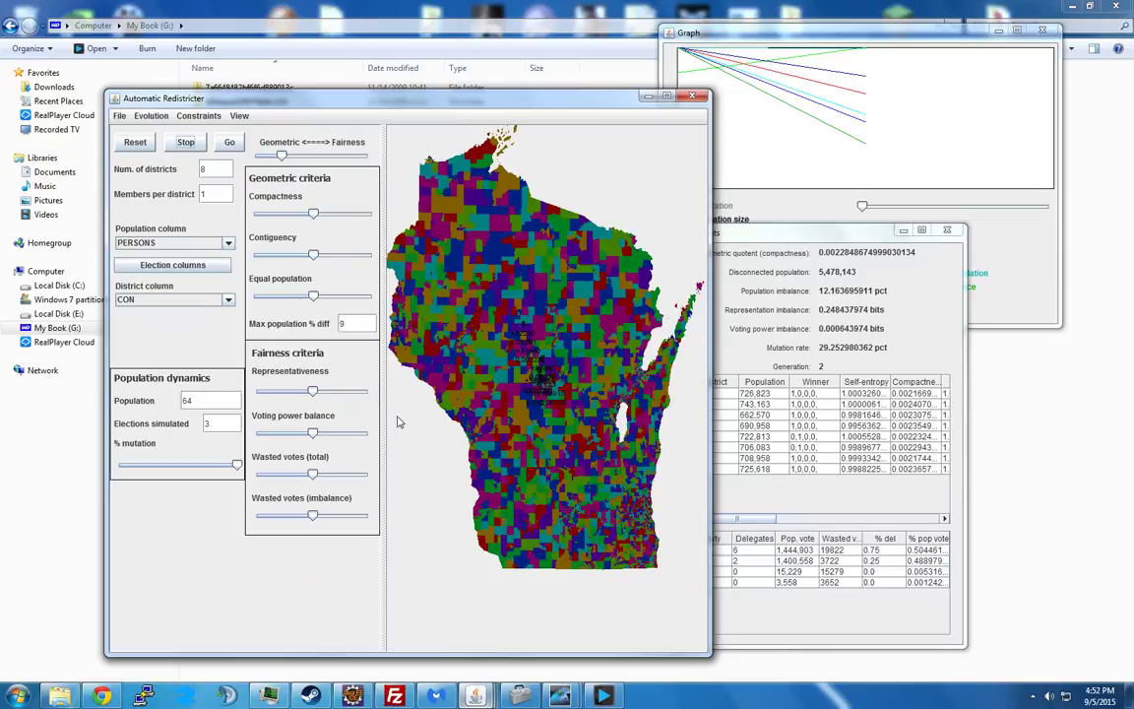
# Resume the evolution and check the available district columns, keeping CON selected.
pyautogui.click(229, 143)
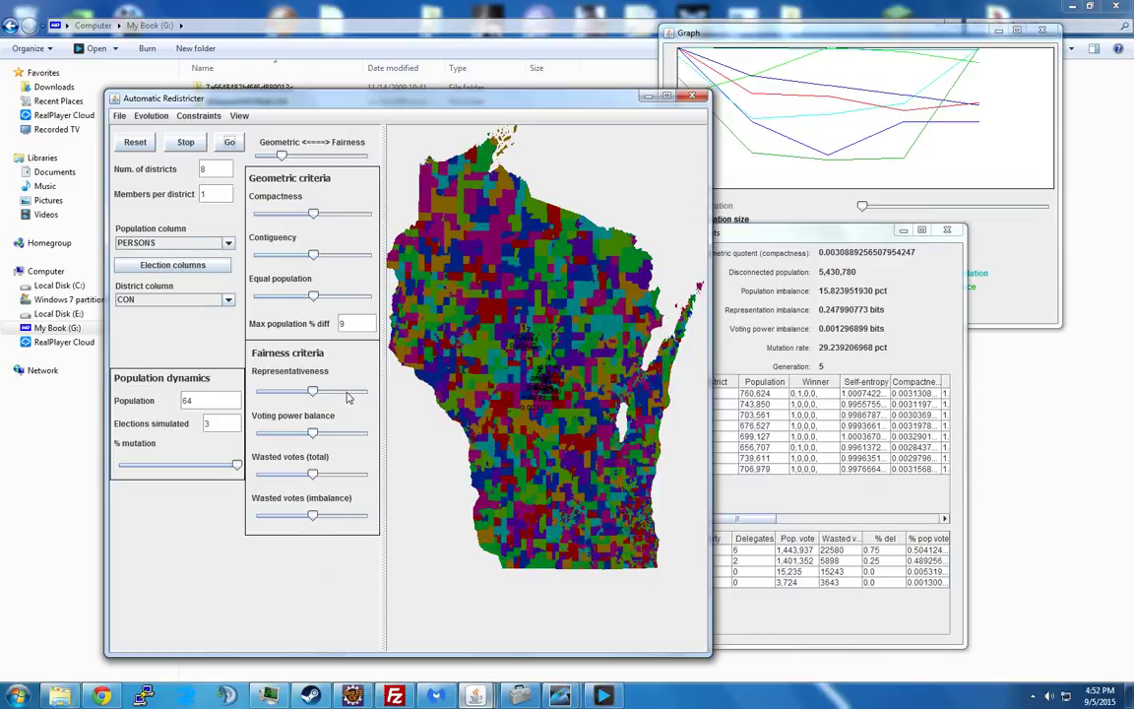
pyautogui.click(228, 301)
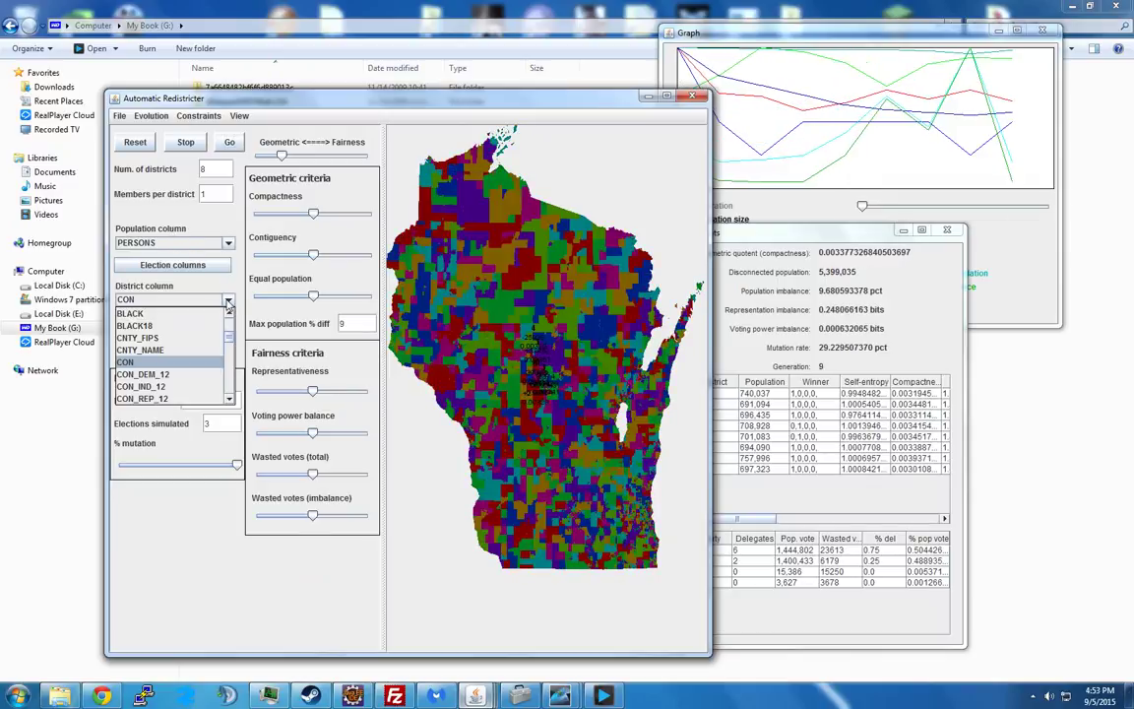
pyautogui.click(227, 301)
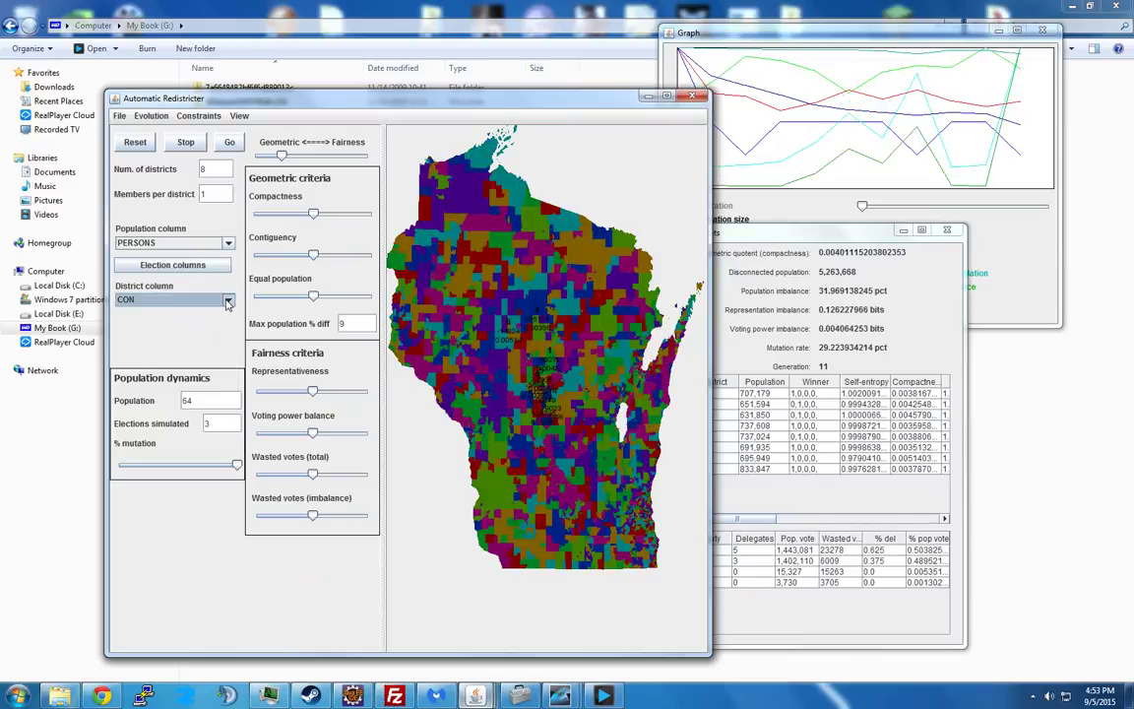
# Show the map data table and select its sixth row.
pyautogui.click(238, 116)
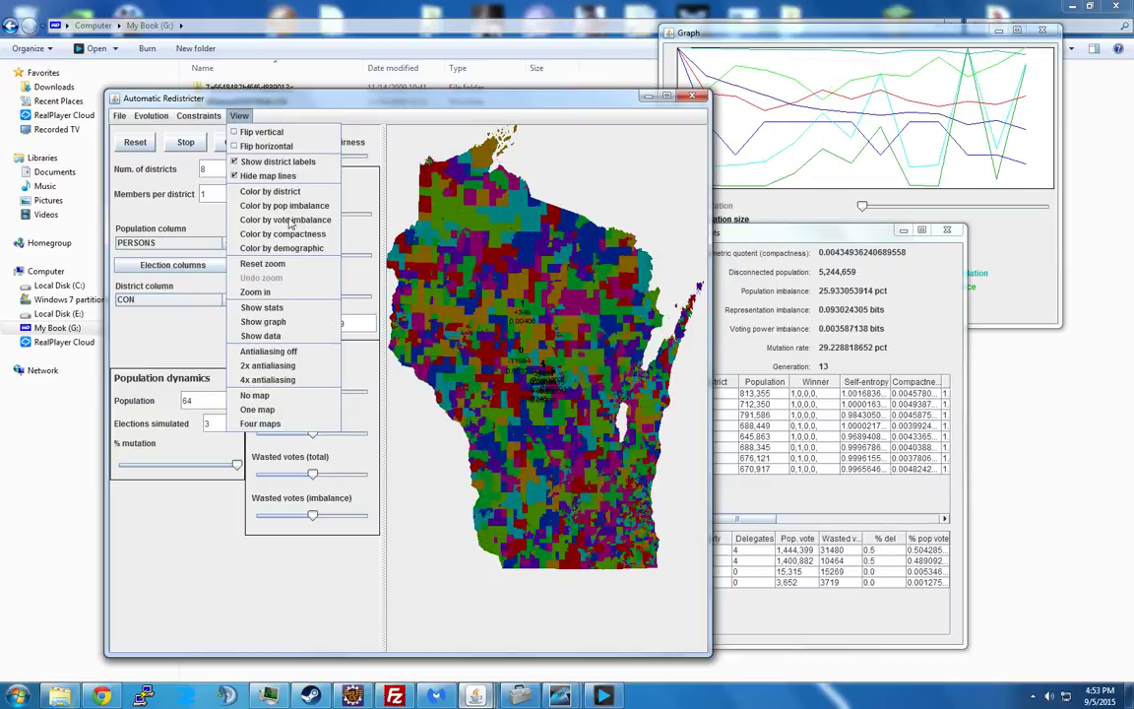
pyautogui.click(262, 336)
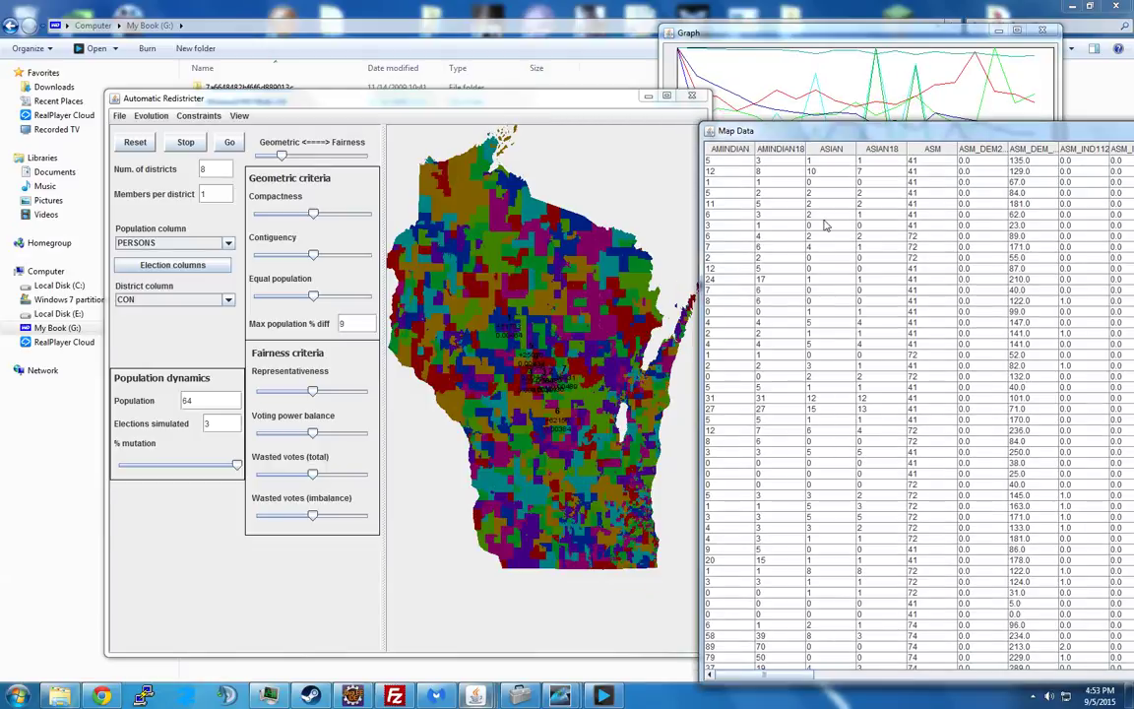
pyautogui.click(777, 216)
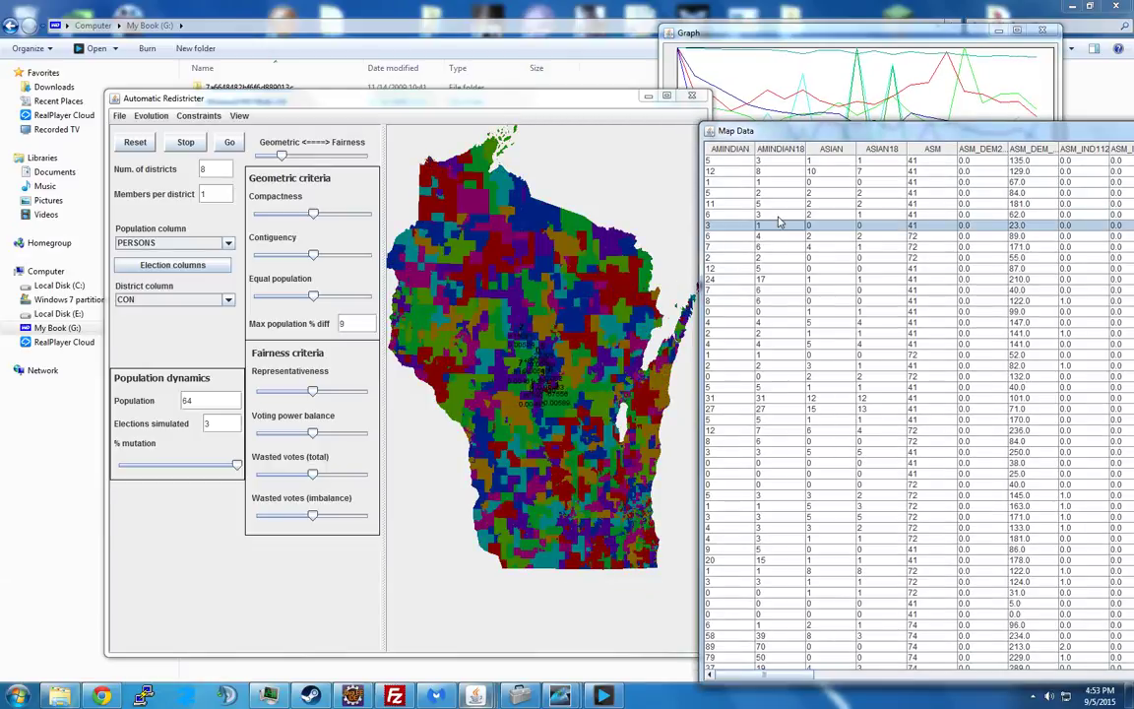
# Stop the evolution, show the map lines and shift the Map Data window clear of the map.
pyautogui.click(247, 98)
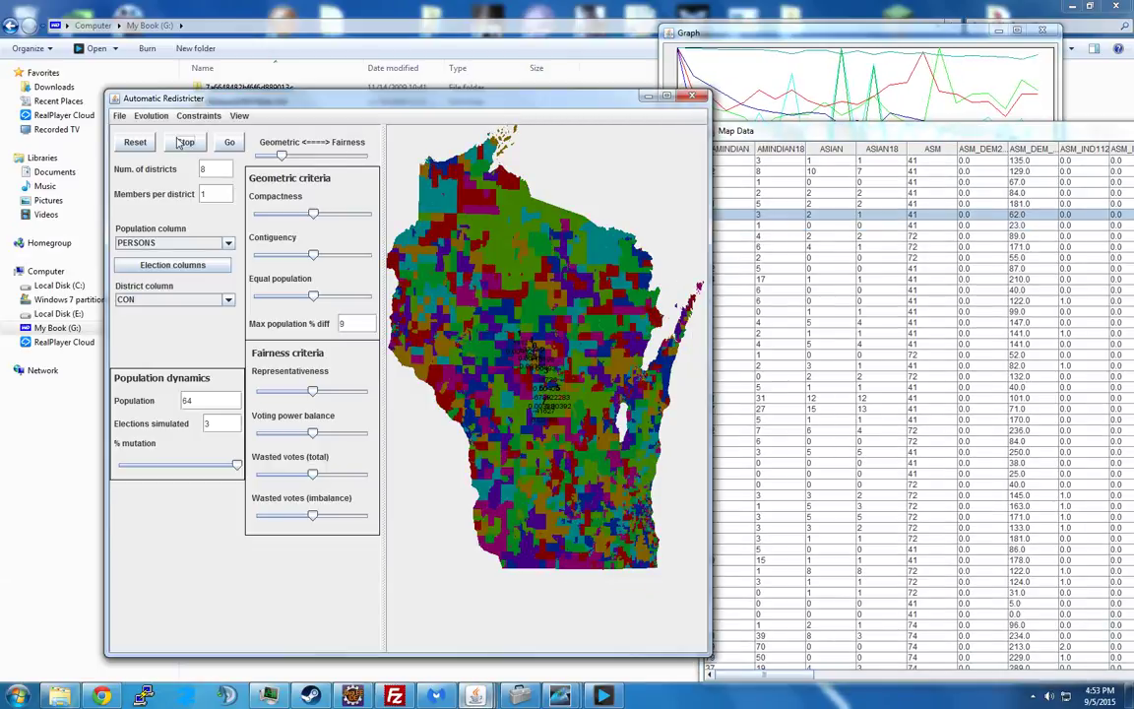
pyautogui.click(239, 116)
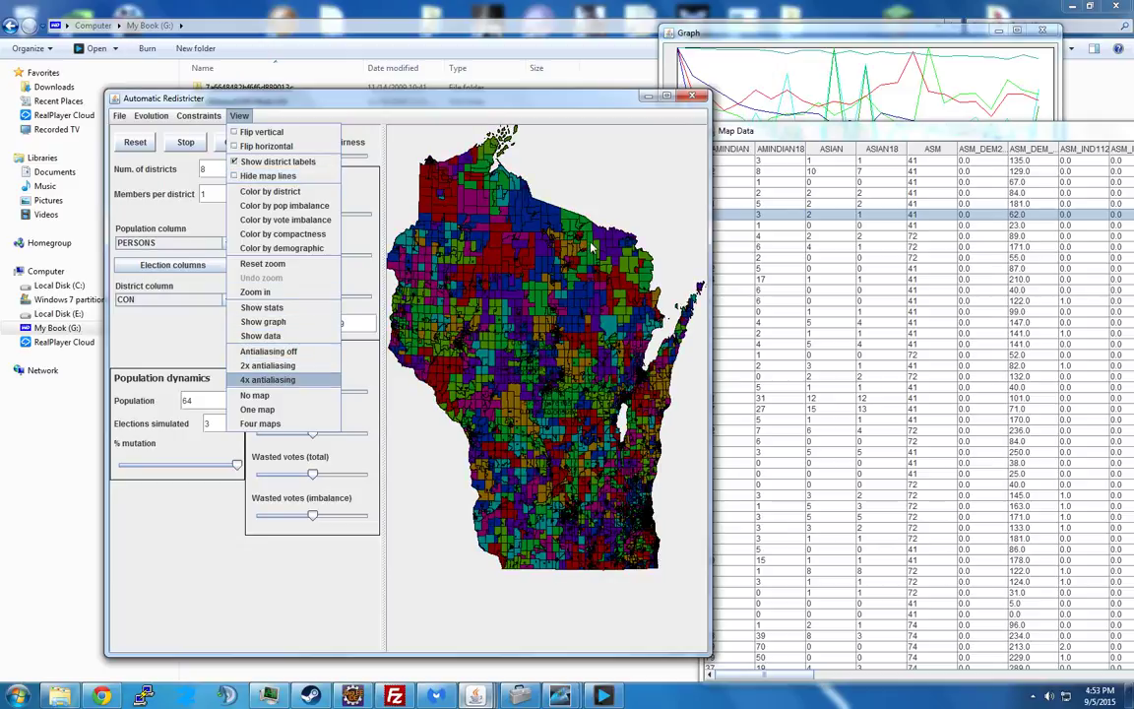
pyautogui.click(535, 218)
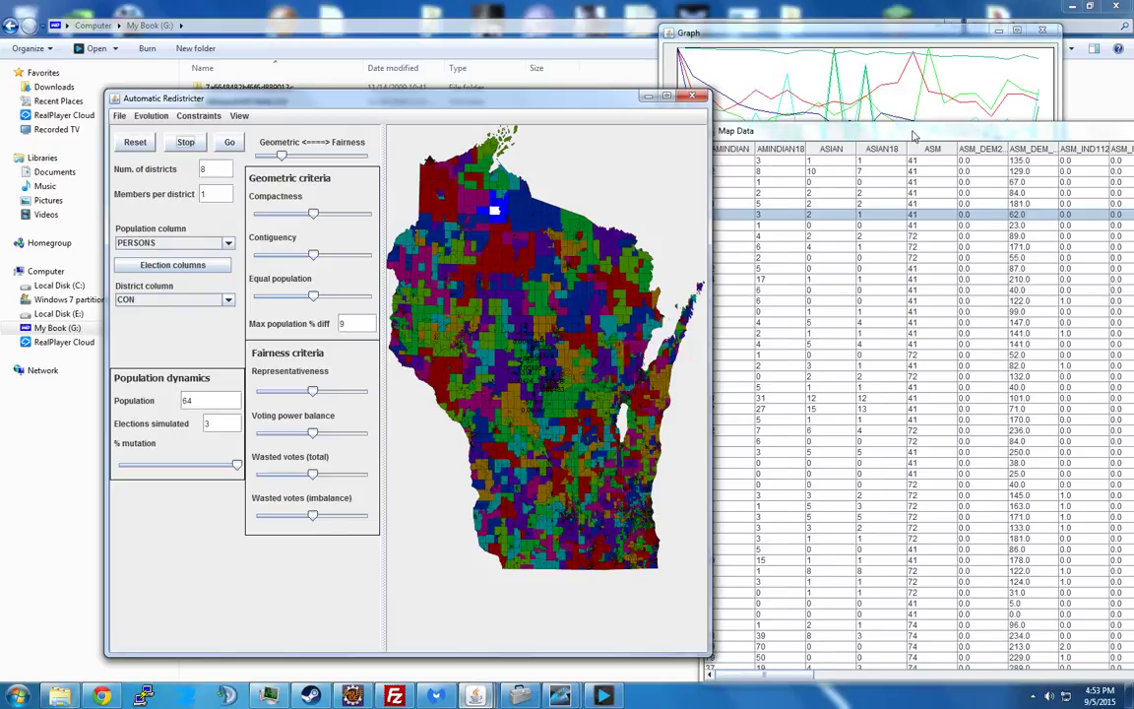
pyautogui.moveTo(915, 135)
pyautogui.mouseDown()
pyautogui.moveTo(496, 138)
pyautogui.moveTo(427, 158)
pyautogui.moveTo(766, 117)
pyautogui.moveTo(927, 119)
pyautogui.mouseUp()
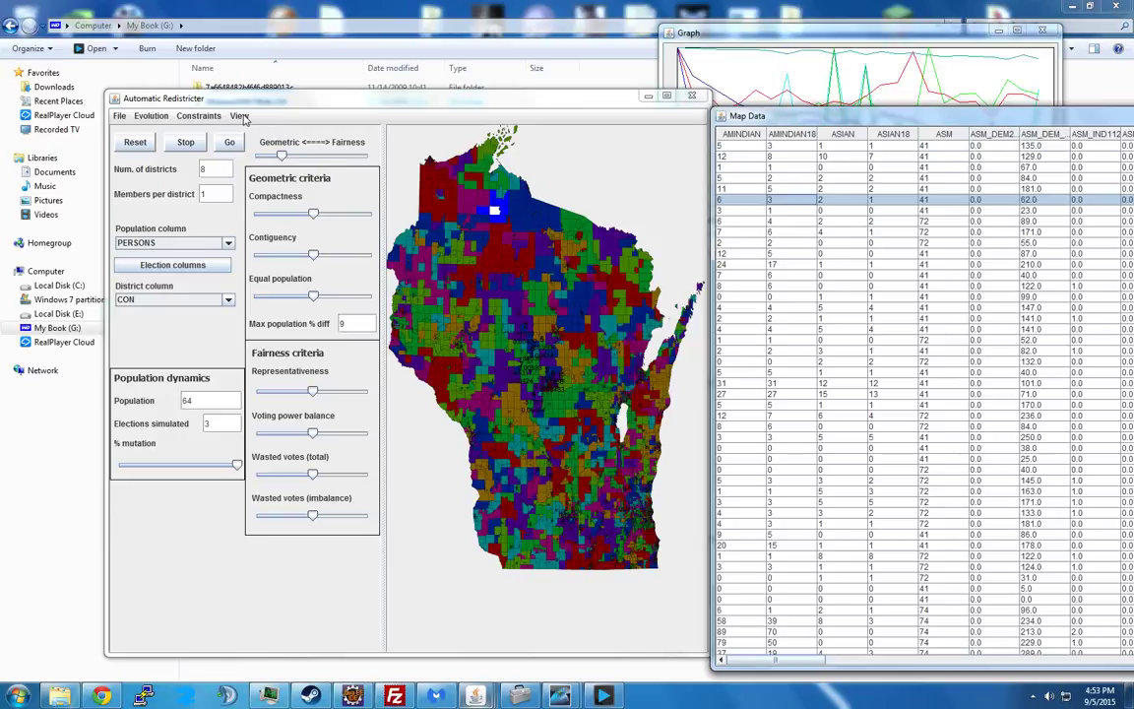
pyautogui.click(240, 116)
pyautogui.click(239, 116)
pyautogui.click(150, 117)
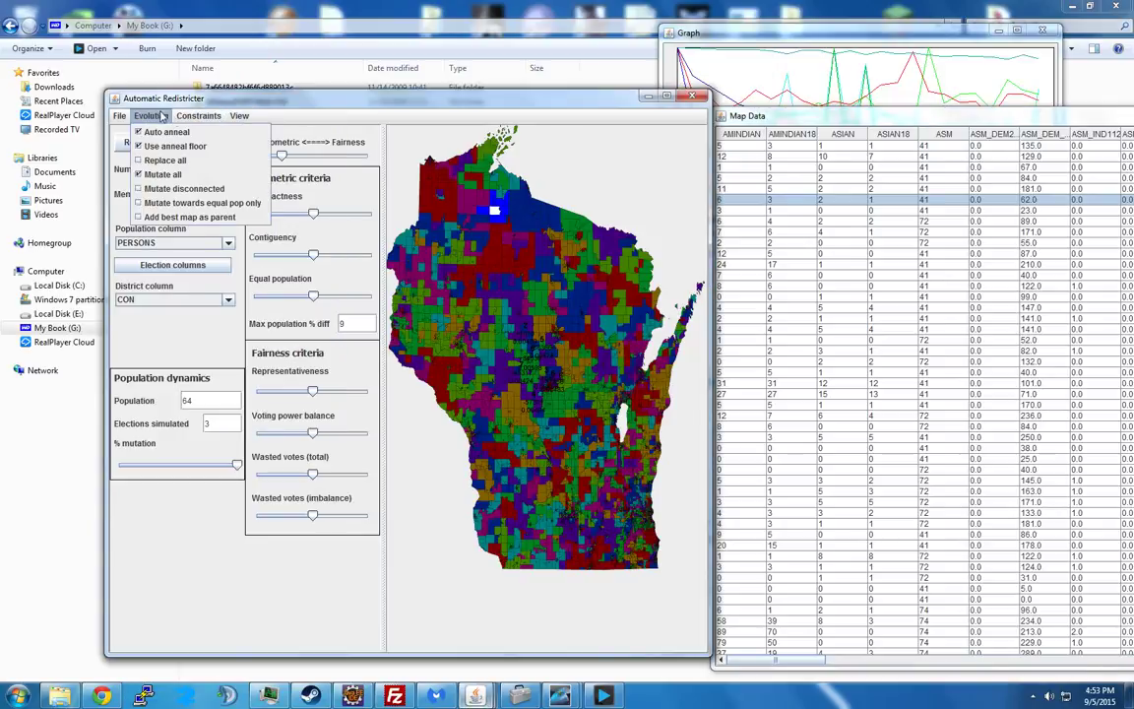
pyautogui.moveTo(118, 116)
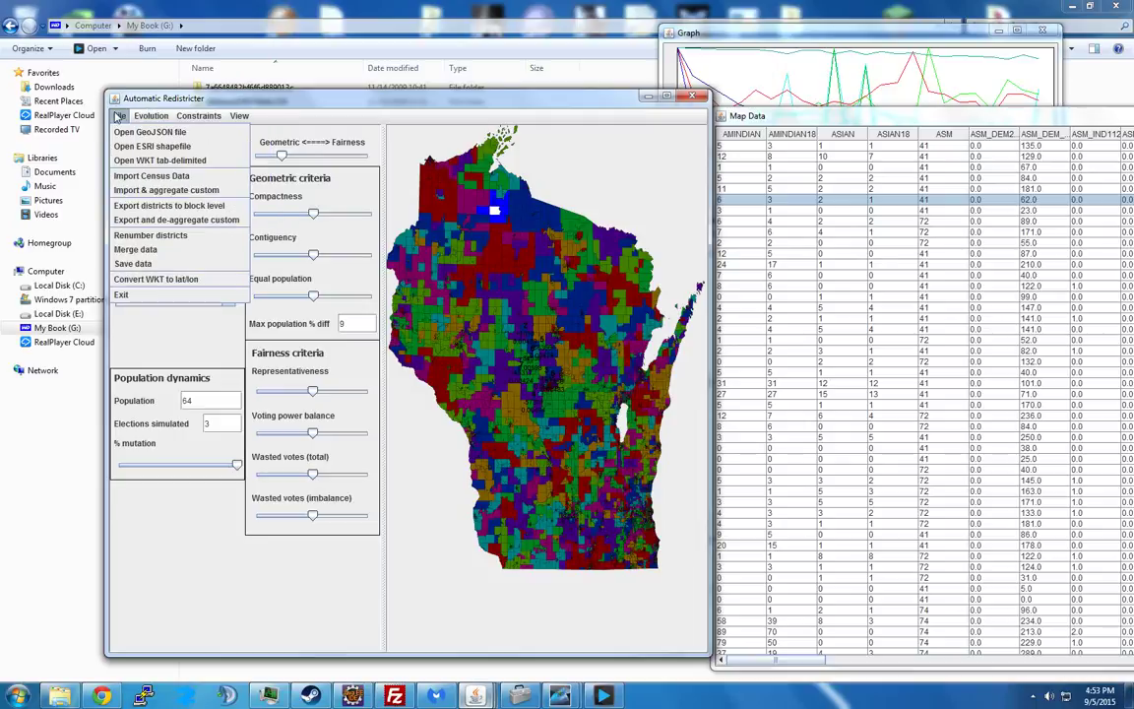
pyautogui.moveTo(195, 119)
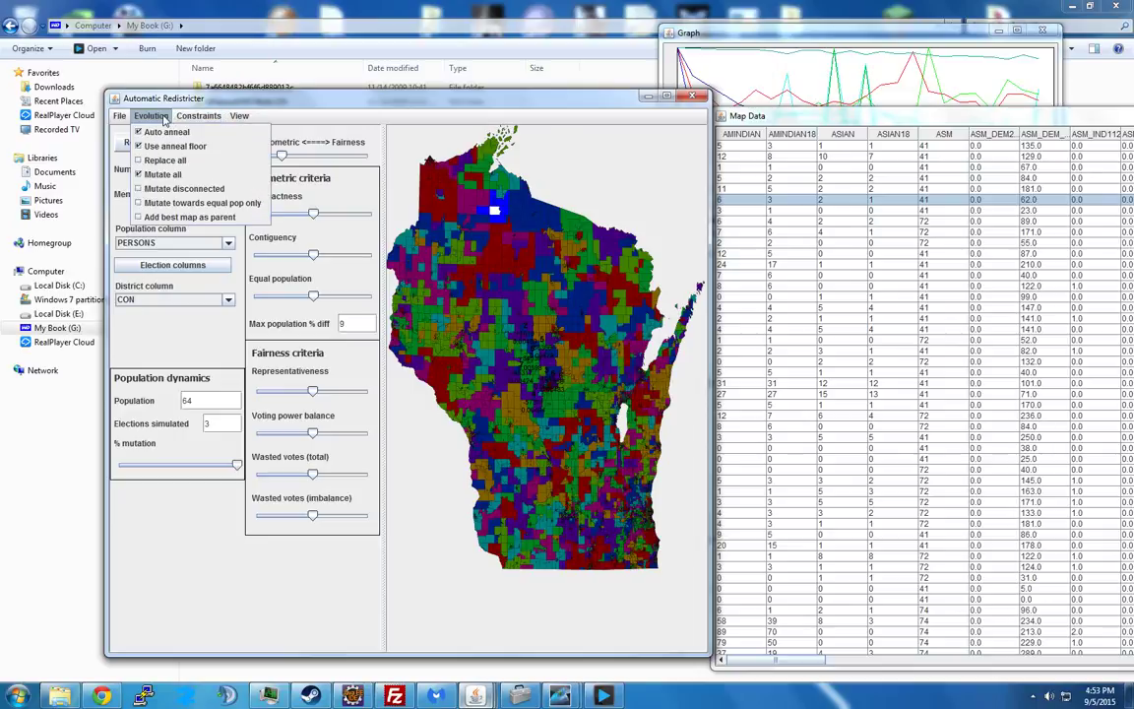
pyautogui.moveTo(240, 116)
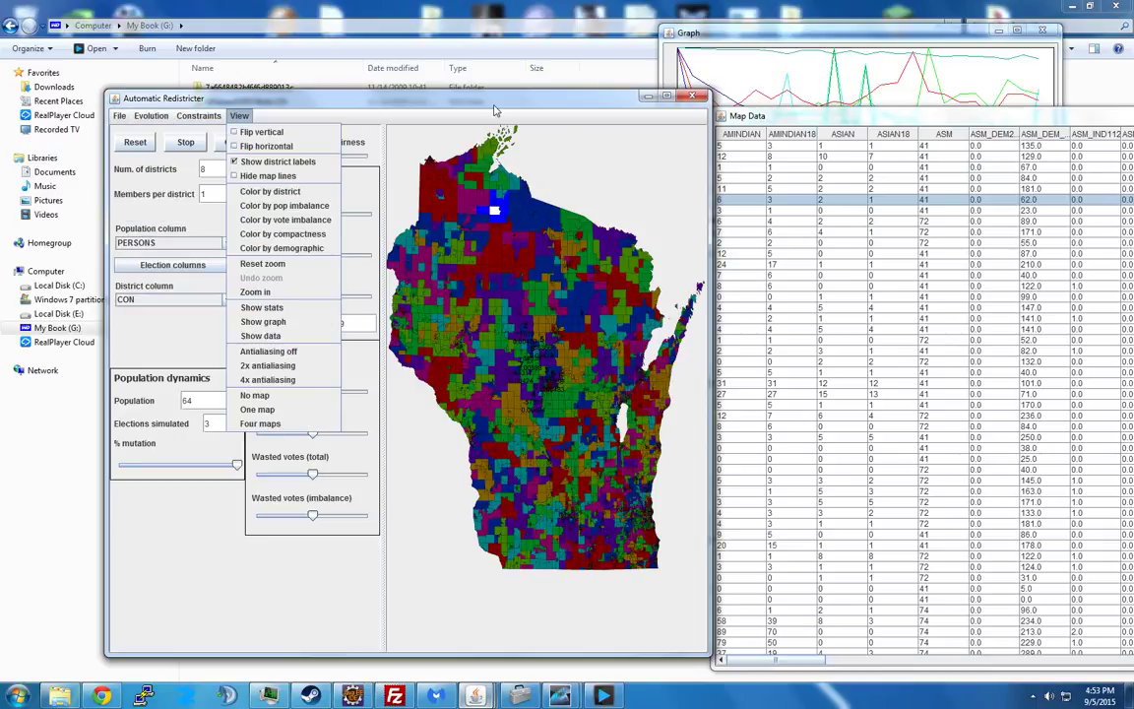
pyautogui.click(499, 108)
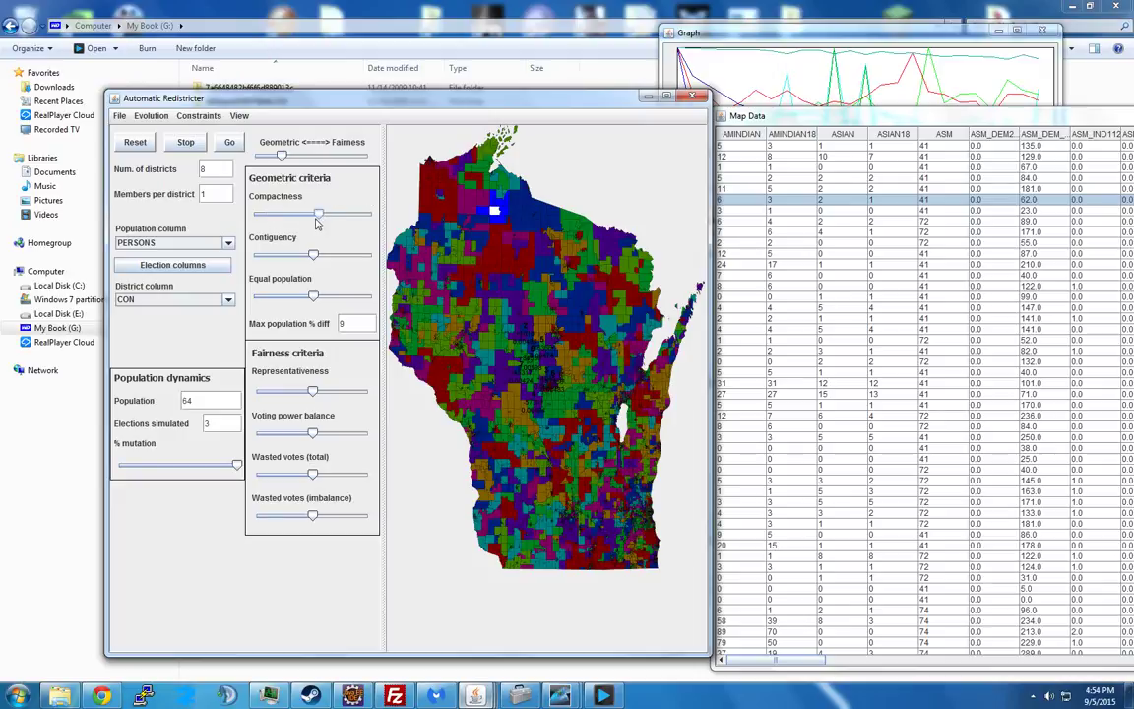
# Try out the compactness weight and return it to about the middle of its range.
pyautogui.moveTo(306, 214); pyautogui.dragTo(336, 215)
pyautogui.click(290, 212)
# Close the map data table and rearrange the Map stats and Graph windows so the graph's series options are uncovered.
pyautogui.moveTo(988, 119); pyautogui.dragTo(633, 197)
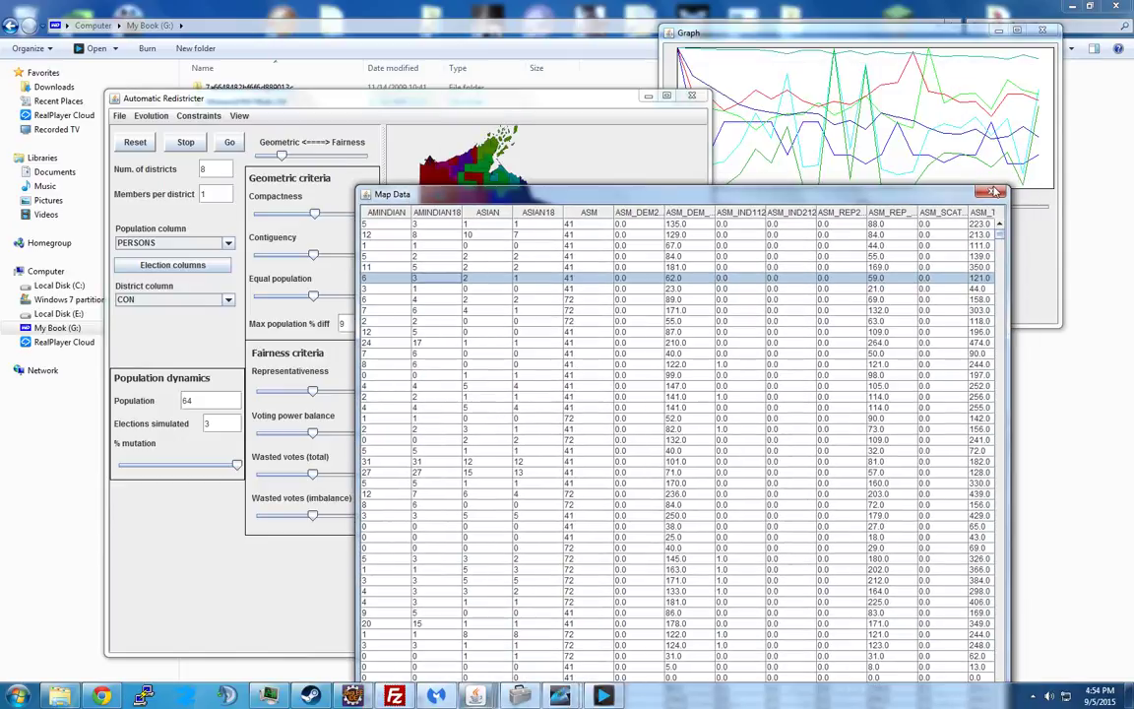
pyautogui.click(994, 191)
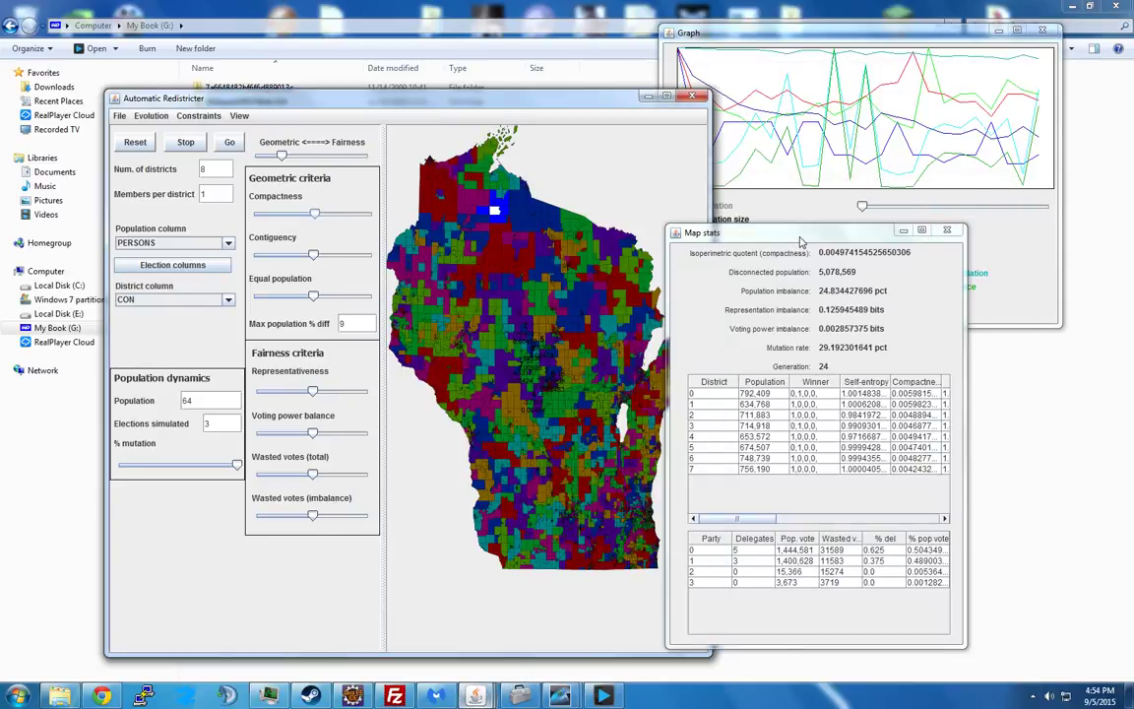
pyautogui.moveTo(801, 240); pyautogui.dragTo(892, 288)
pyautogui.moveTo(832, 39); pyautogui.dragTo(826, 97)
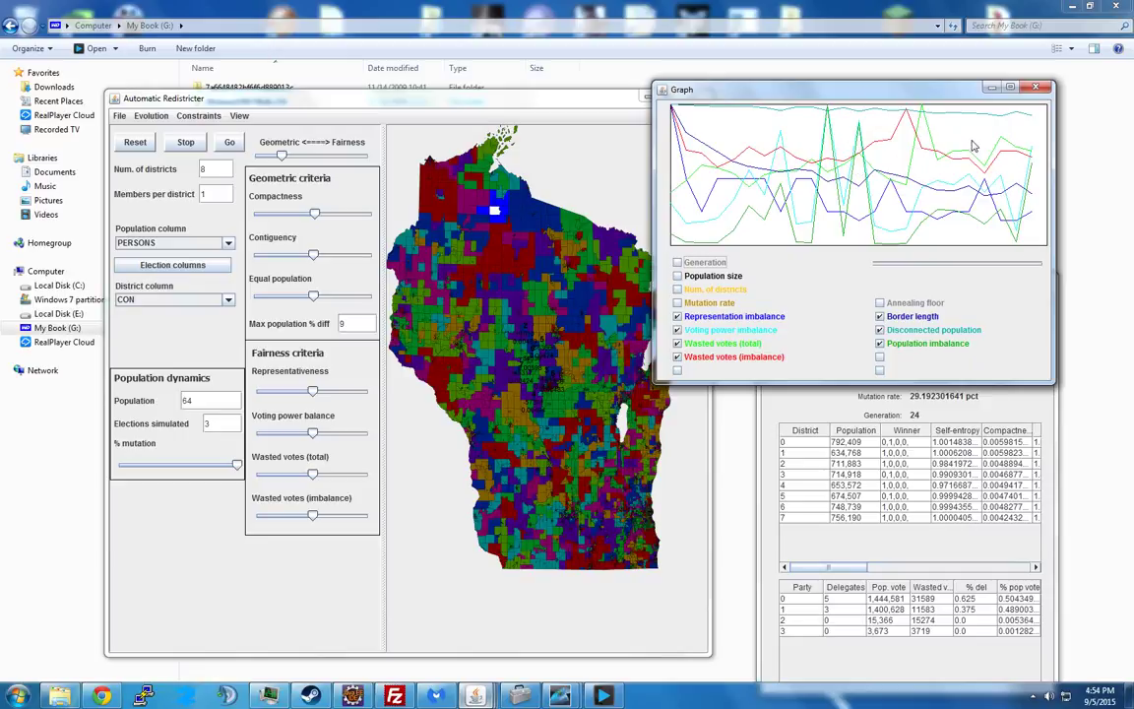
# Select district 4 in the map statistics and separate the Map stats and Graph windows so both are fully visible.
pyautogui.click(495, 216)
pyautogui.click(777, 451)
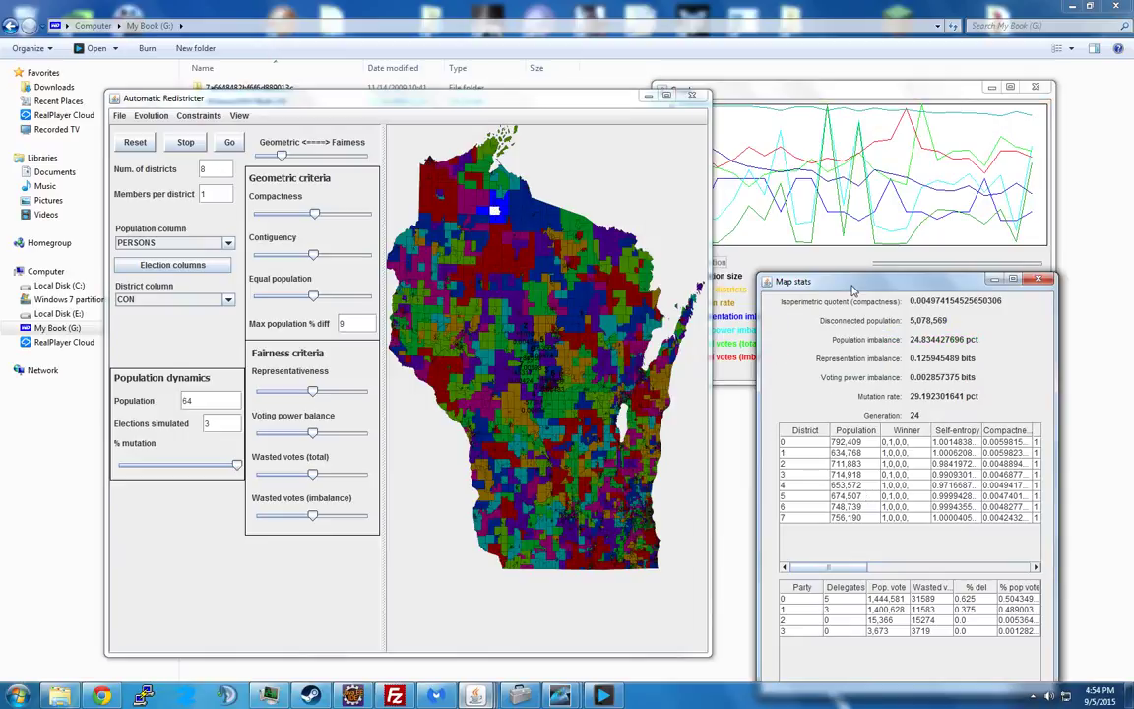
pyautogui.moveTo(772, 258); pyautogui.dragTo(891, 151)
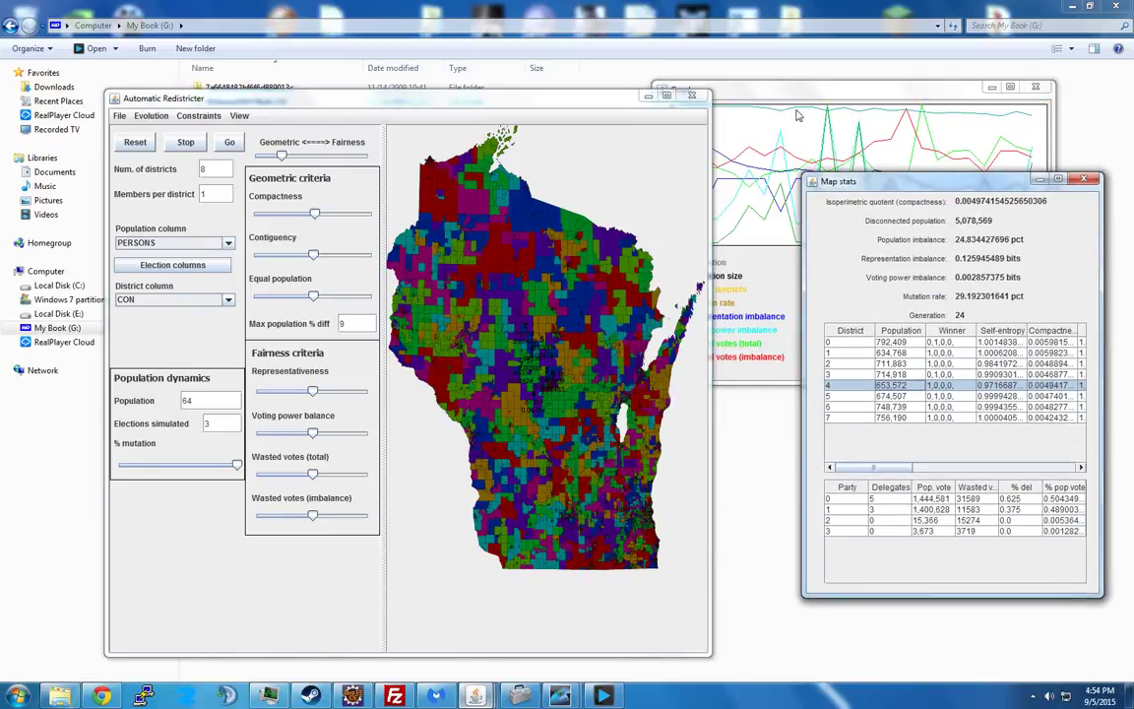
pyautogui.moveTo(802, 94); pyautogui.dragTo(489, 218)
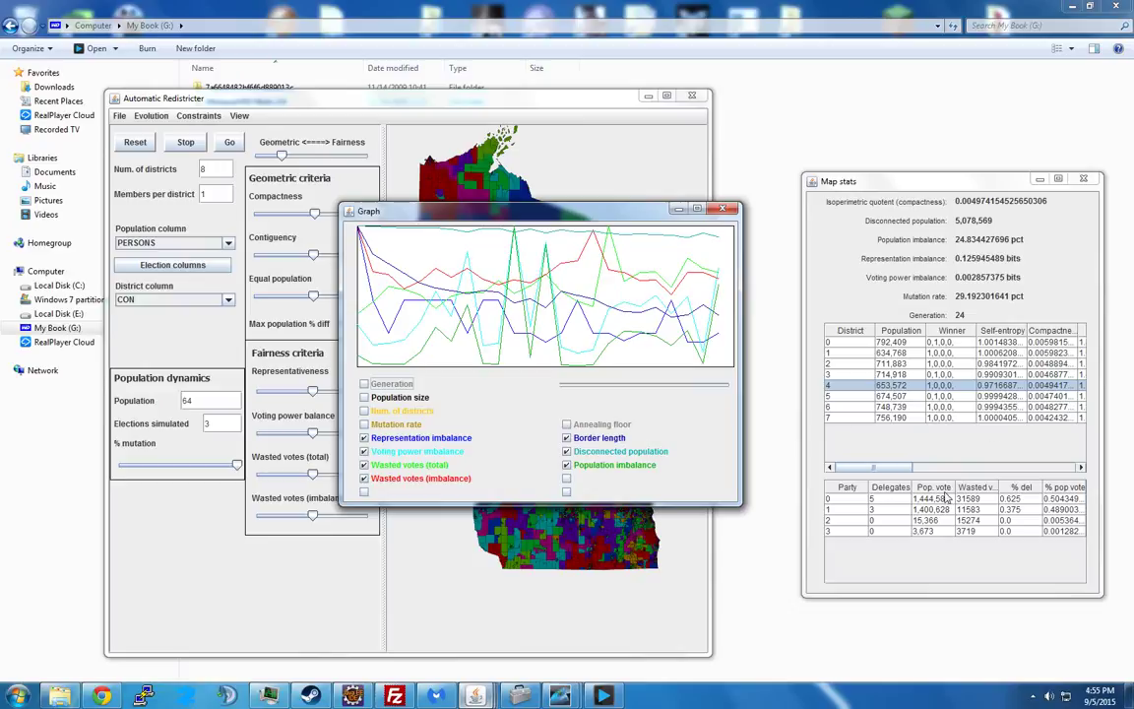
# Examine the district populations and the parties' delegates in the map statistics, and move the Graph window off the map.
pyautogui.click(875, 356)
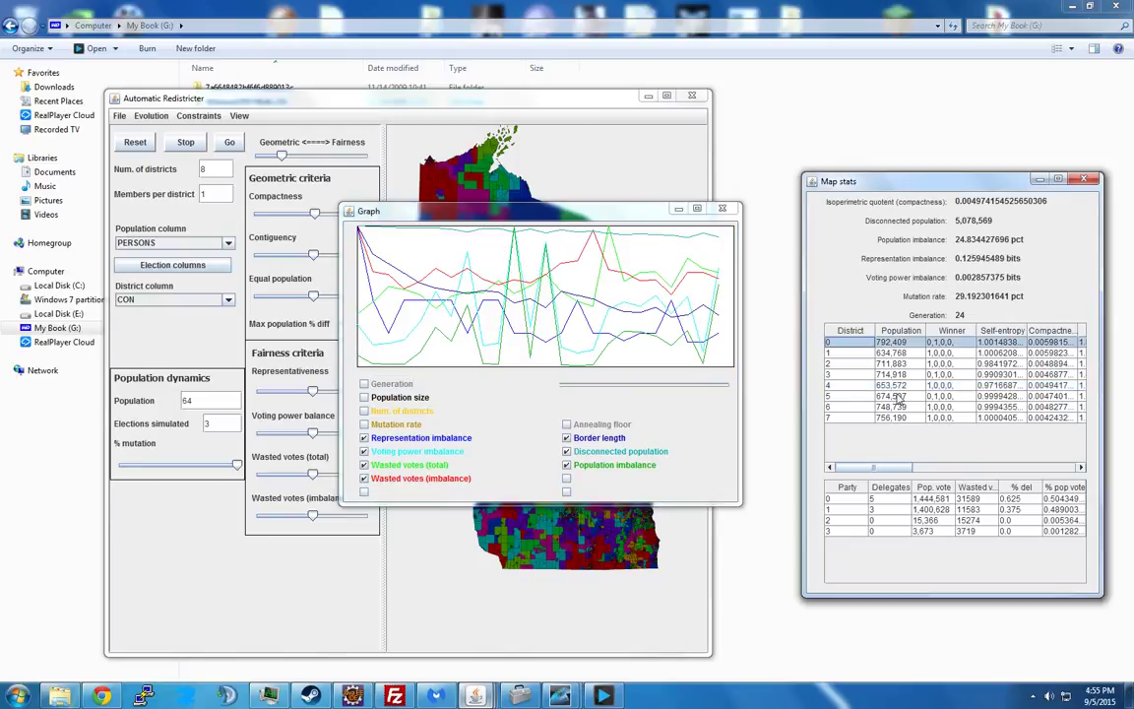
pyautogui.click(870, 502)
pyautogui.click(873, 533)
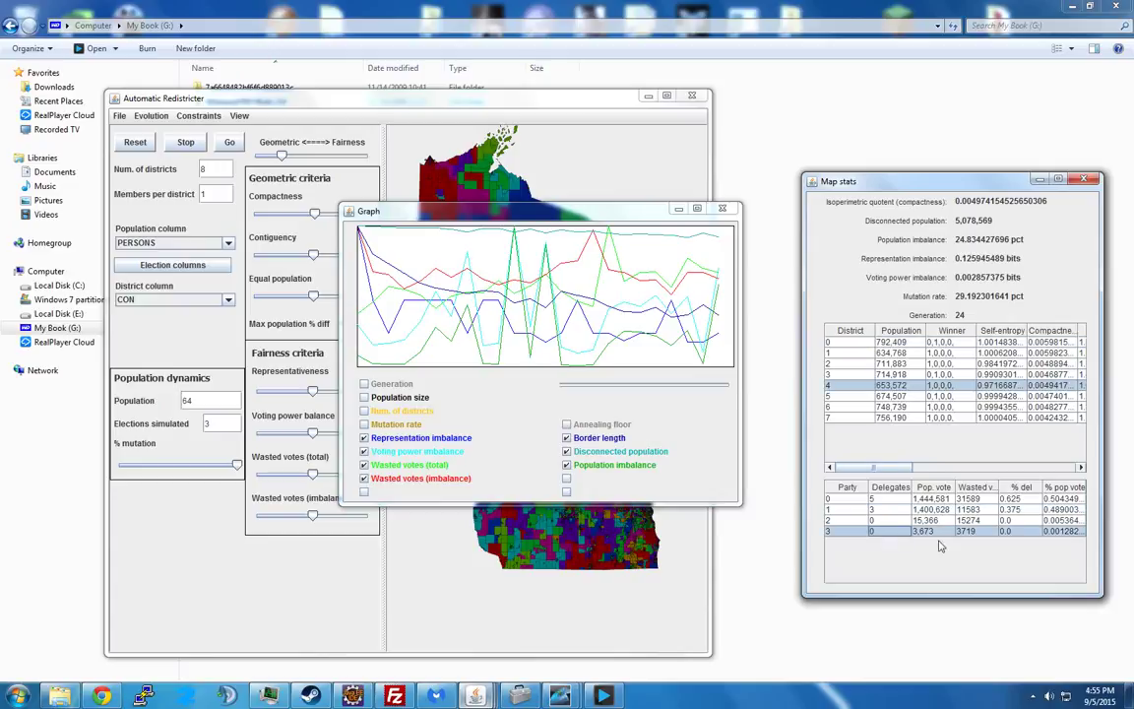
pyautogui.moveTo(882, 468); pyautogui.dragTo(586, 450)
pyautogui.moveTo(638, 221); pyautogui.dragTo(970, 18)
# Copy all eight district rows of the map statistics and paste them into a new Notepad document.
pyautogui.click(944, 395)
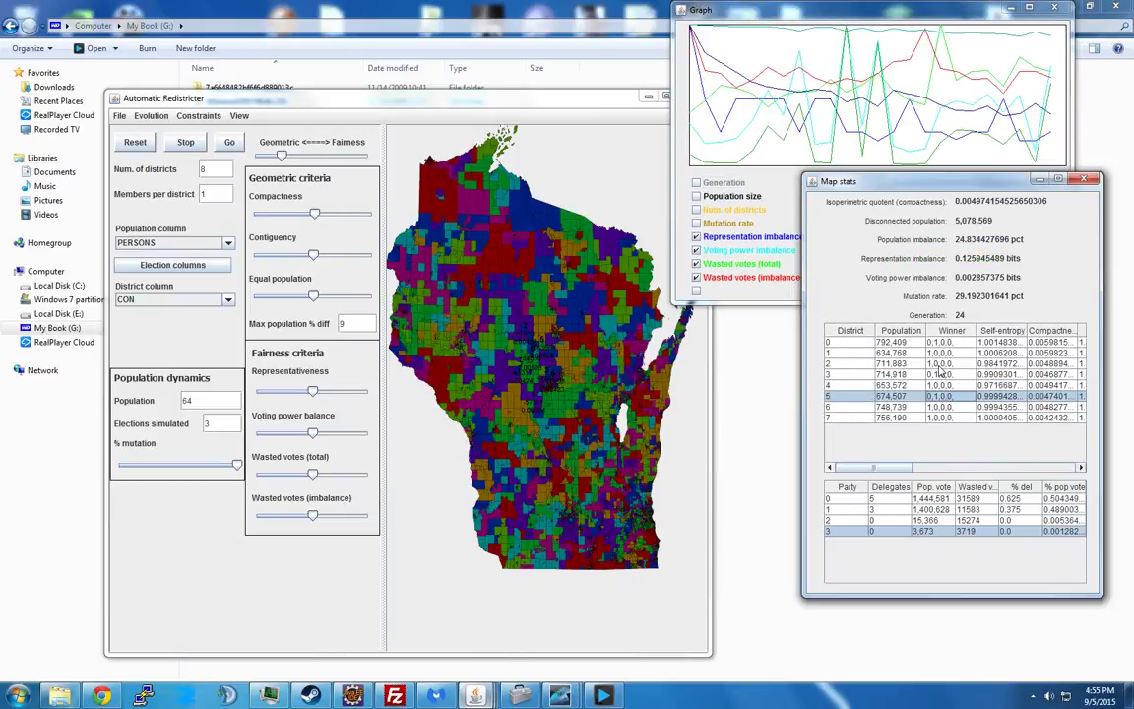
pyautogui.hotkey('ctrl', 'a')
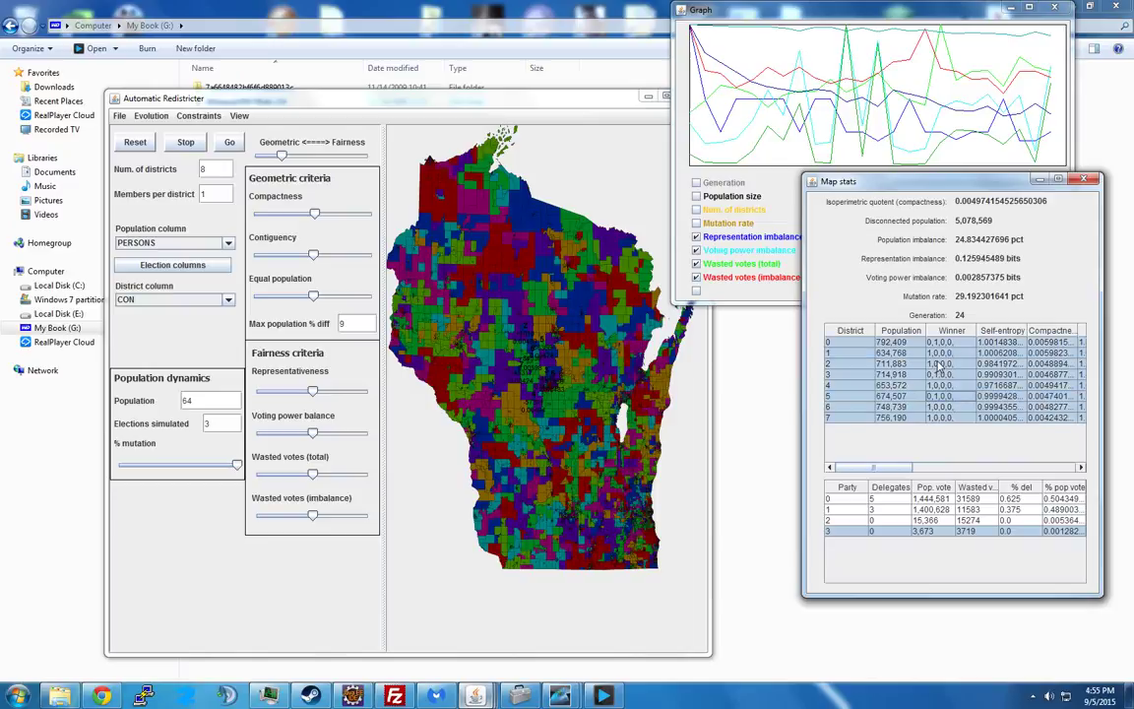
pyautogui.click(17, 695)
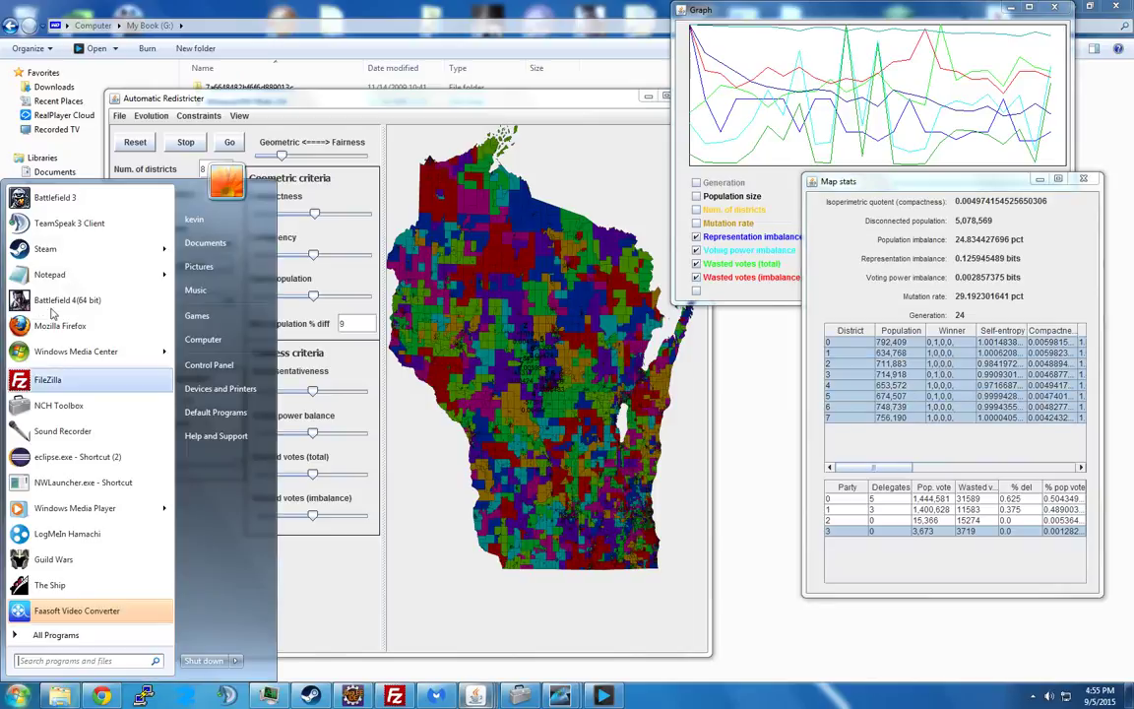
pyautogui.click(49, 275)
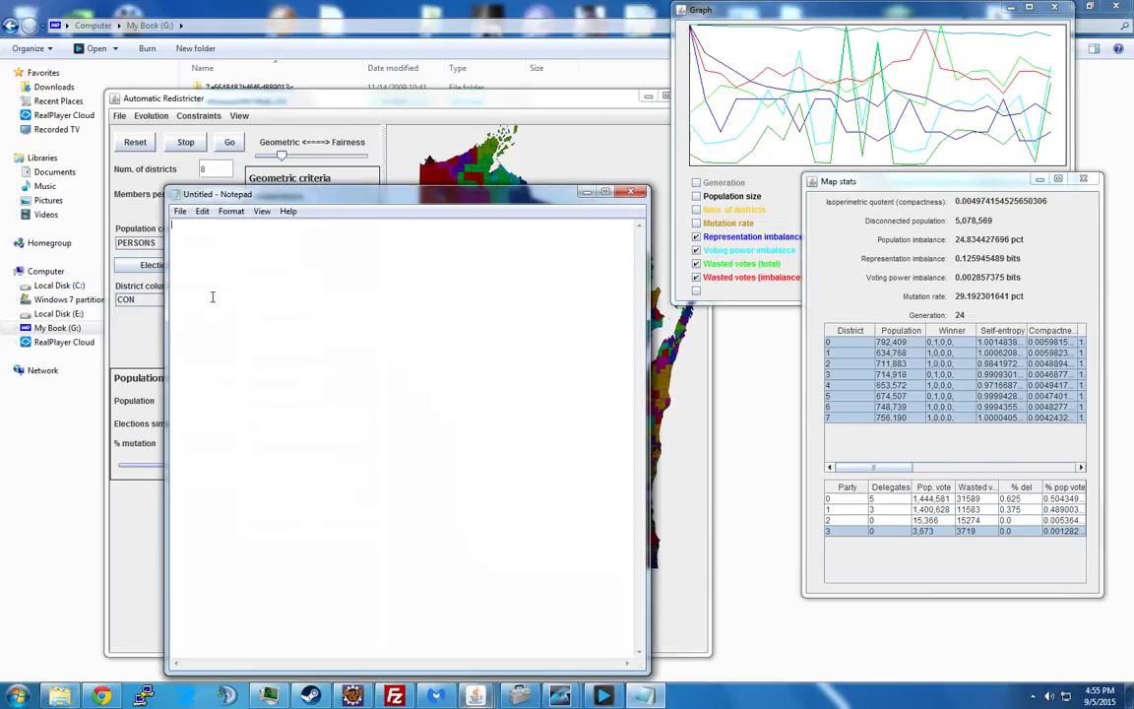
pyautogui.hotkey('ctrl', 'v')
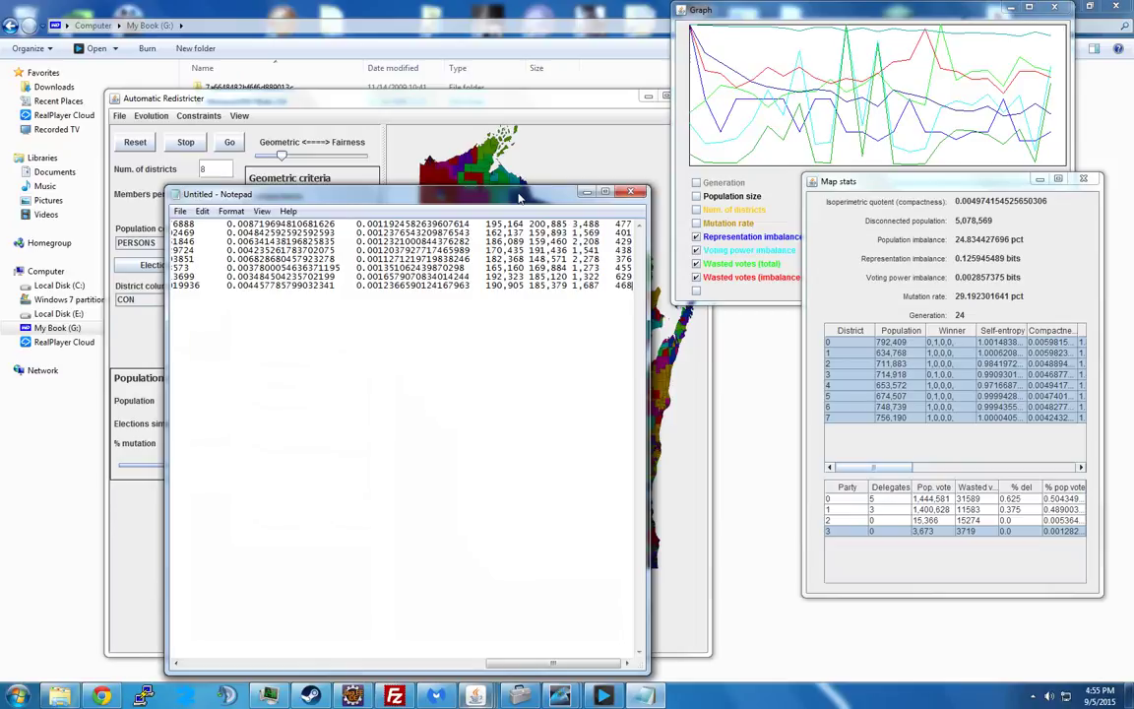
# Discard the Notepad document without saving and move the Automatic Redistricter window clear of the Graph window.
pyautogui.moveTo(512, 197); pyautogui.dragTo(497, 518)
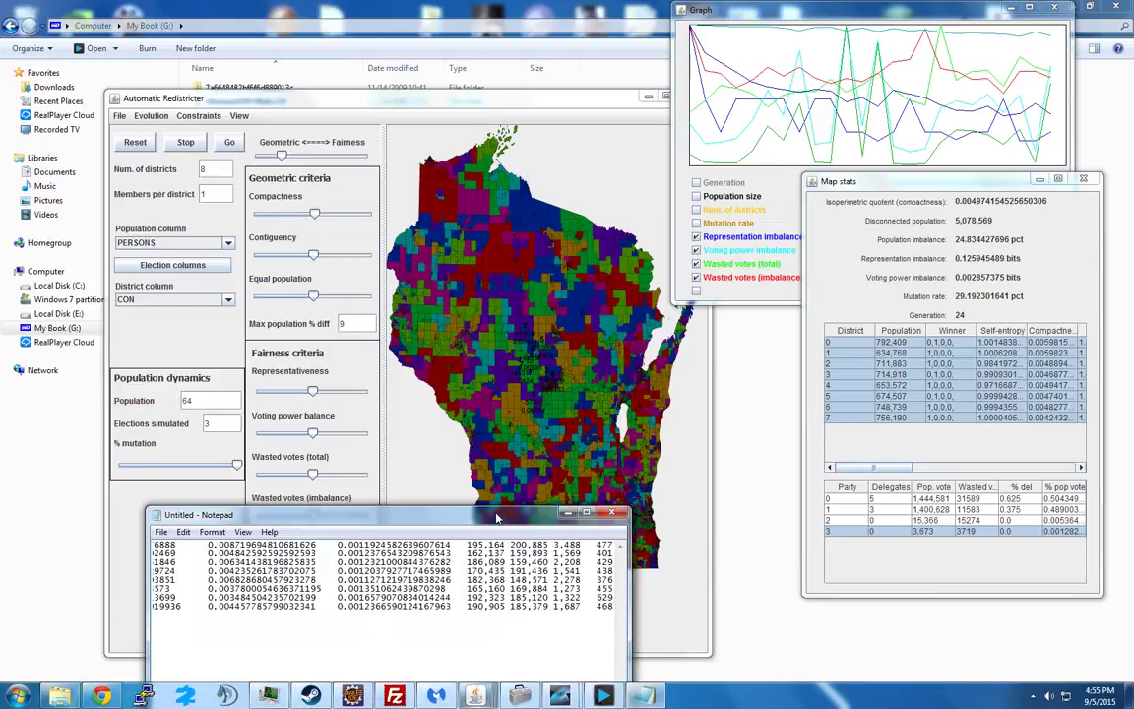
pyautogui.moveTo(497, 518); pyautogui.dragTo(494, 528)
pyautogui.click(610, 522)
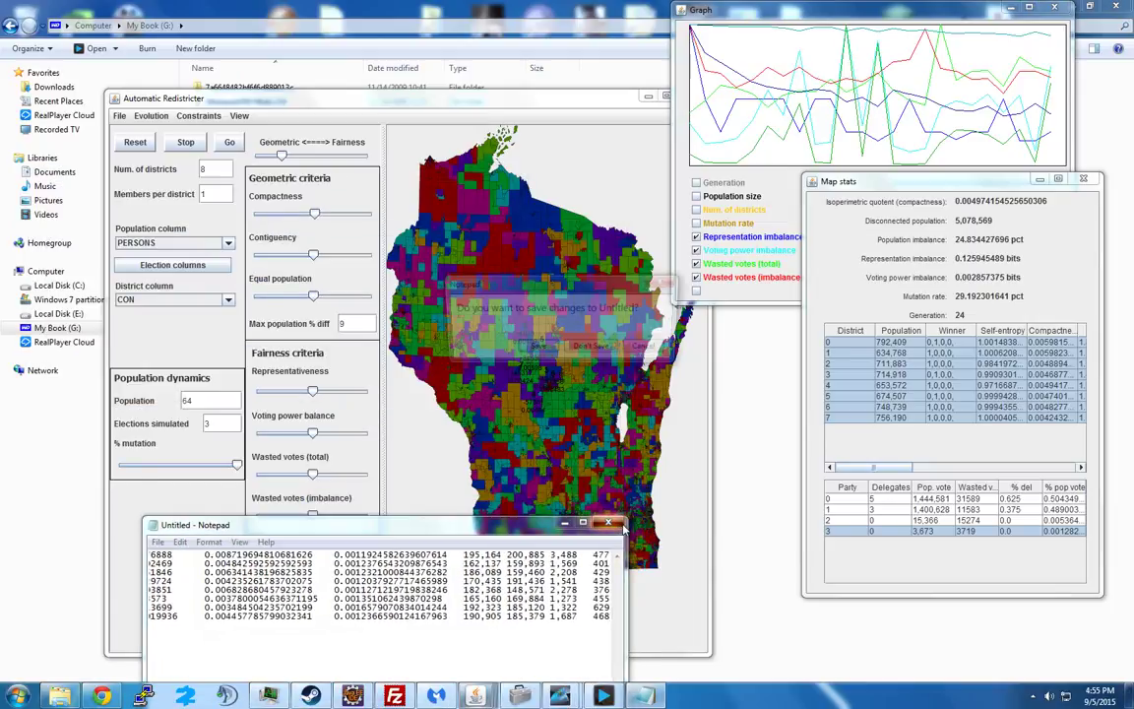
pyautogui.click(584, 345)
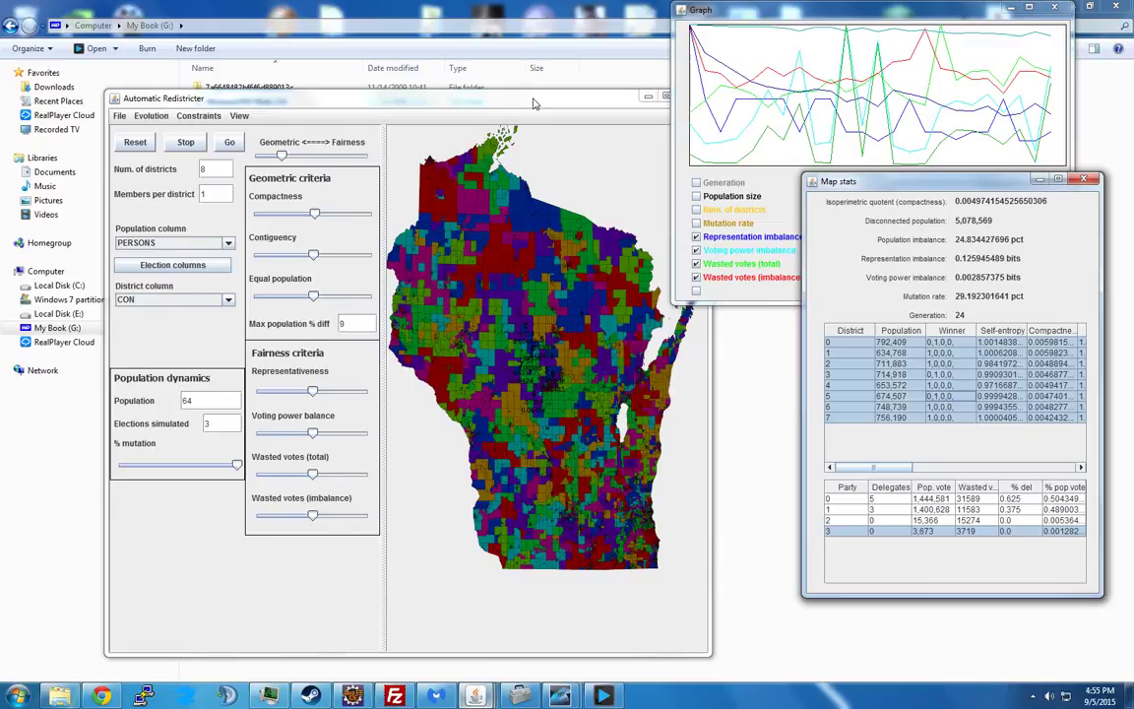
pyautogui.moveTo(535, 104); pyautogui.dragTo(495, 81)
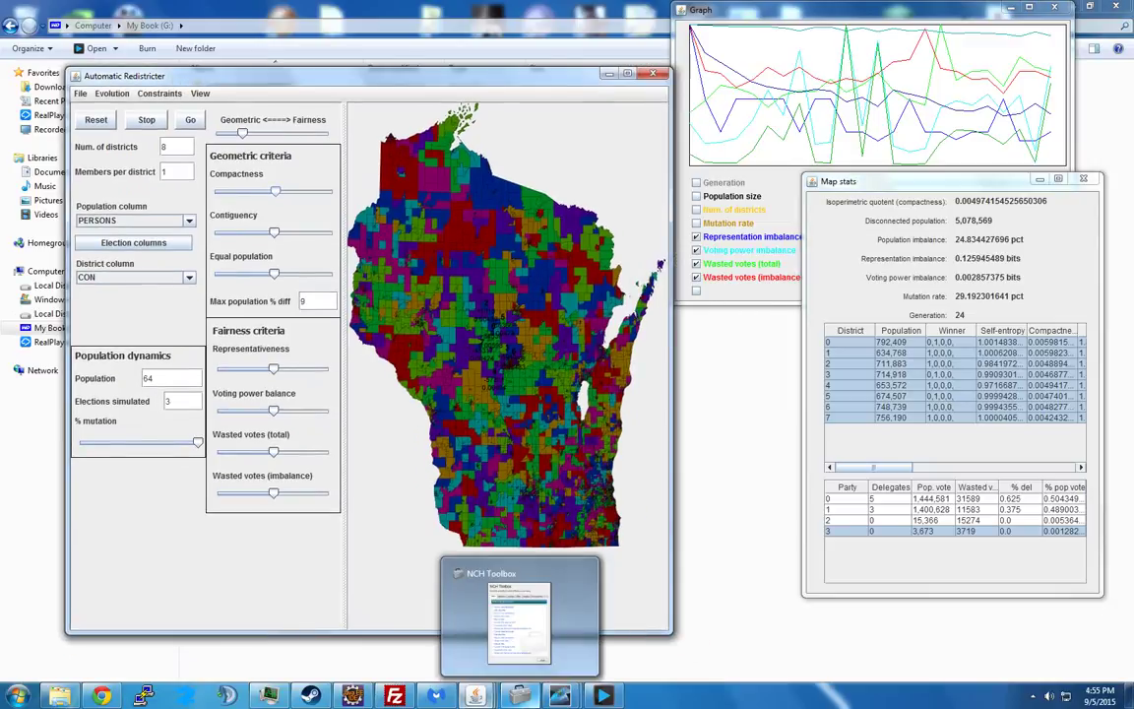
pyautogui.click(523, 696)
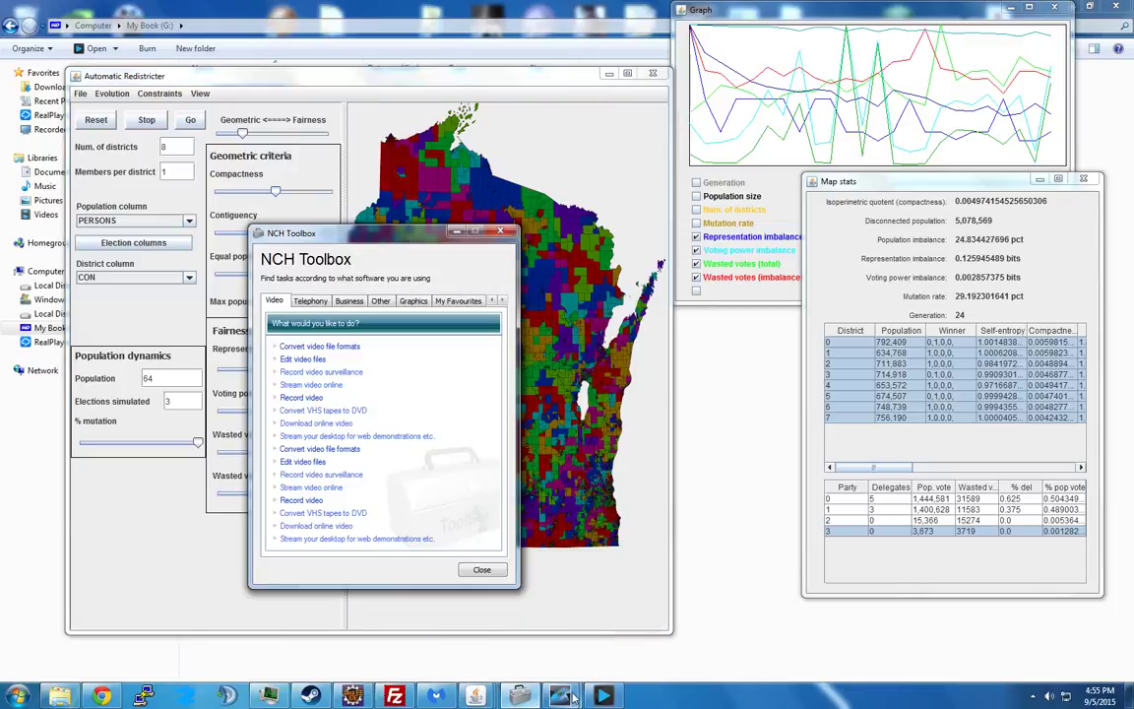